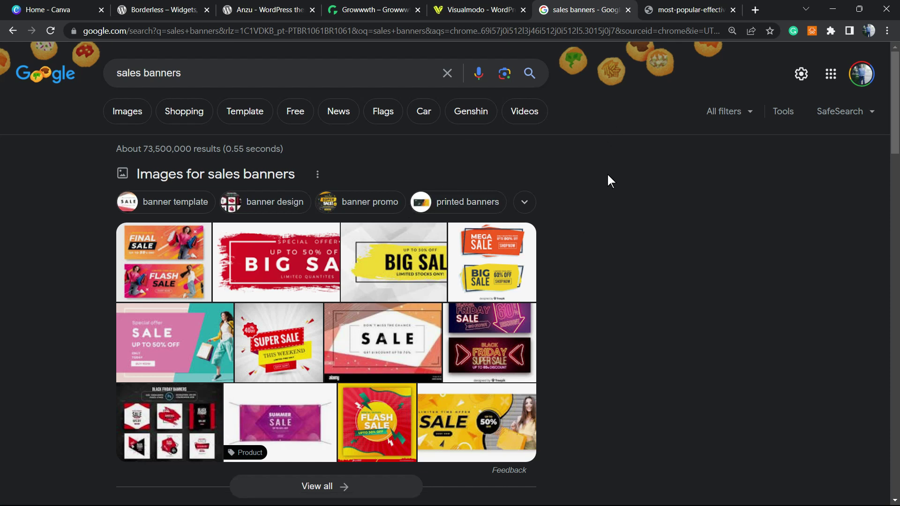
View the common banner ad sizes image, then go back to the Canva home tab
click(671, 10)
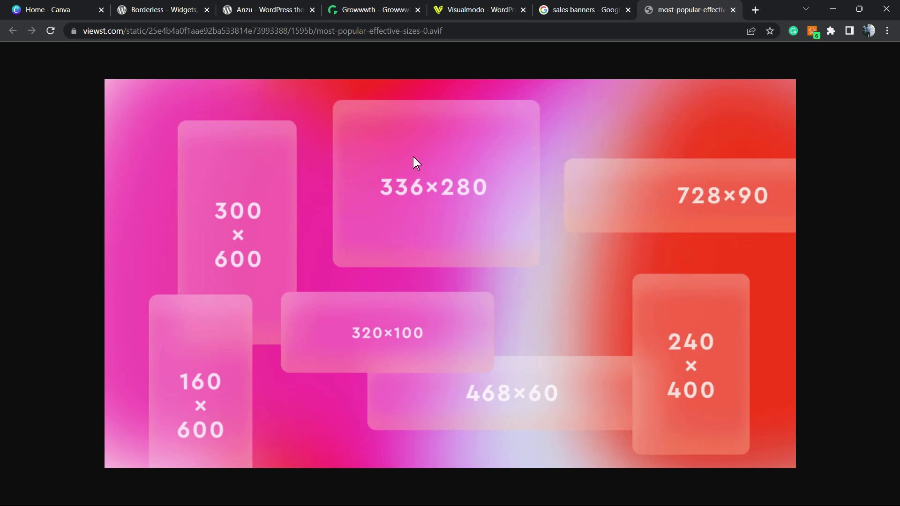
click(108, 5)
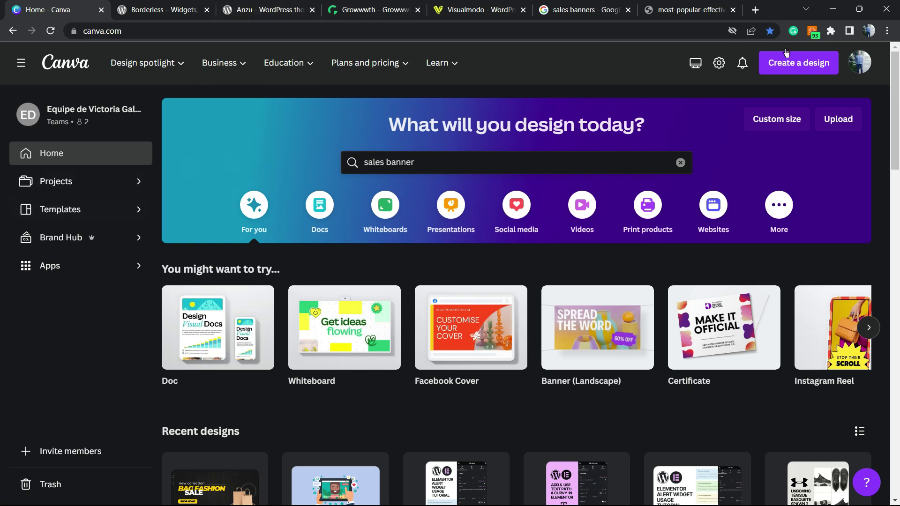
Search the Canva templates for 'sales banner'
click(64, 211)
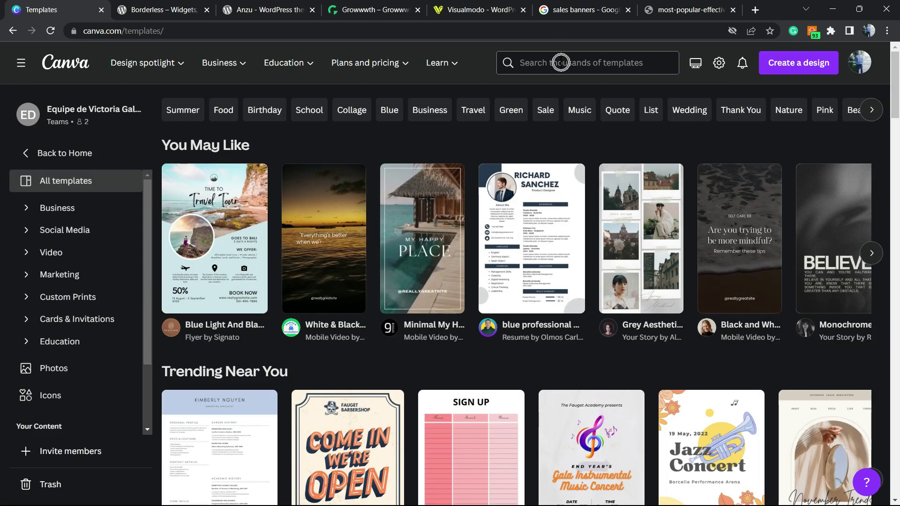
click(562, 62)
text(sales banner)
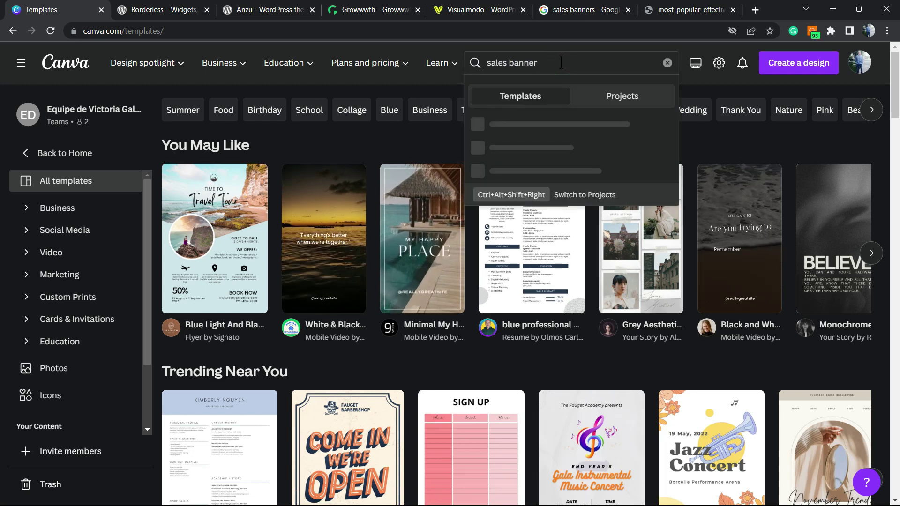
key(Return)
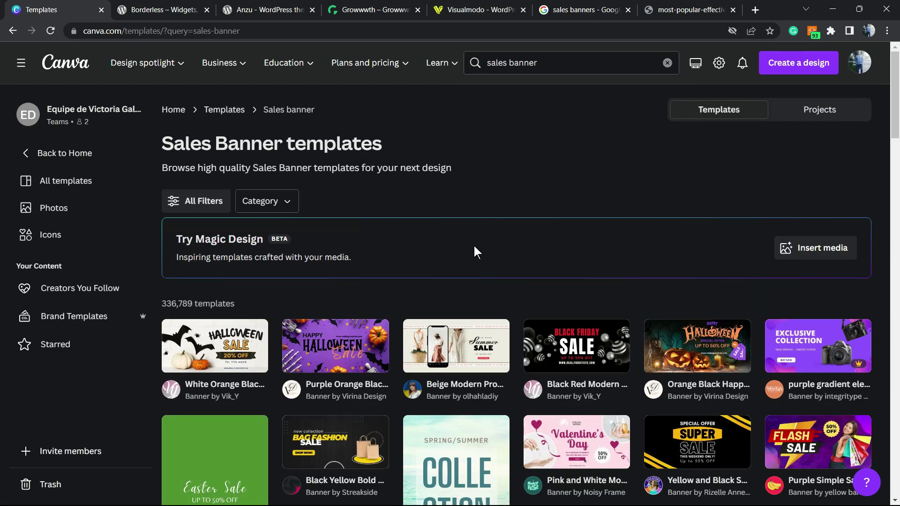
Open the Black Yellow Bold Bag Fashion Sale banner template from the results
scroll(476, 251, down, 3)
scroll(638, 221, down, 5)
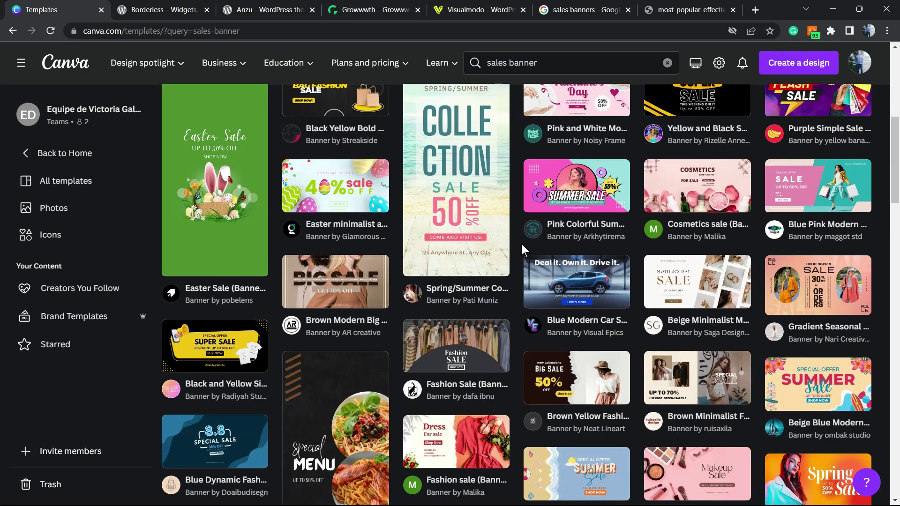
scroll(522, 243, up, 4)
scroll(521, 242, down, 9)
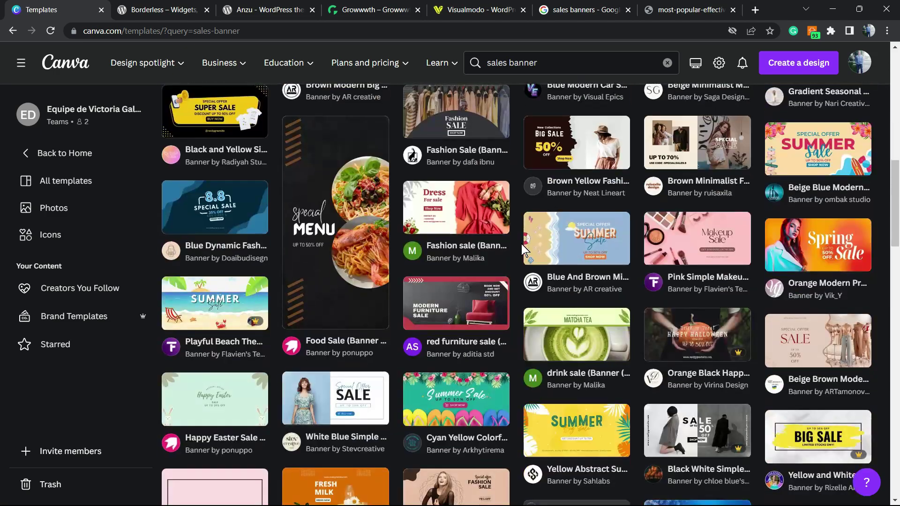
scroll(521, 244, up, 10)
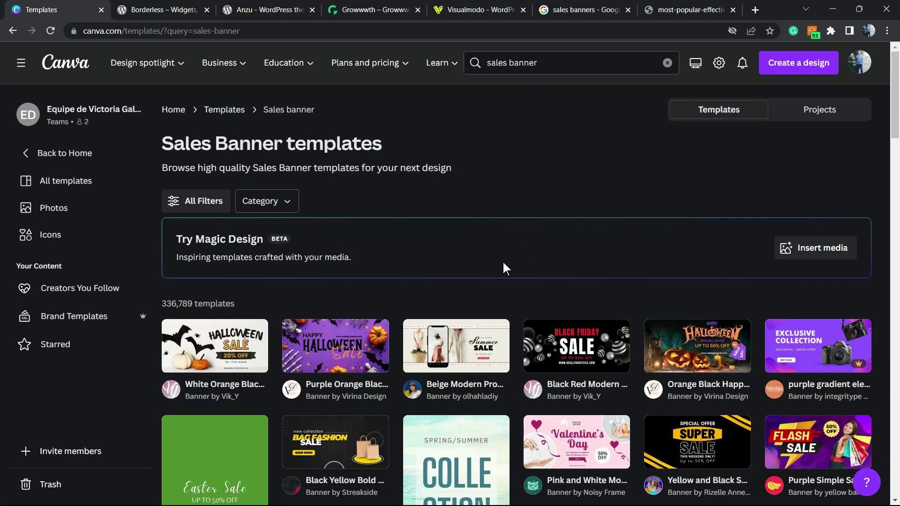
scroll(406, 306, down, 2)
click(318, 336)
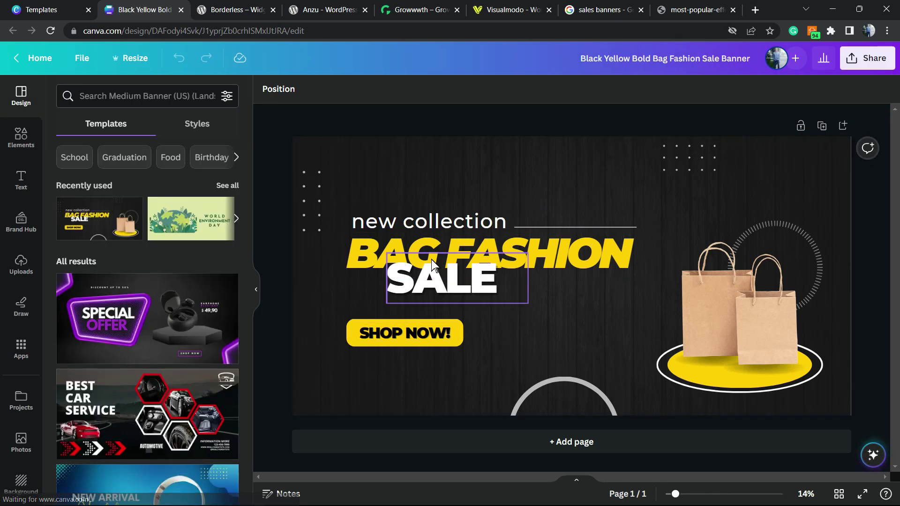
Select the SALE and BAG FASHION headline text boxes to inspect them
click(432, 262)
click(432, 261)
click(566, 262)
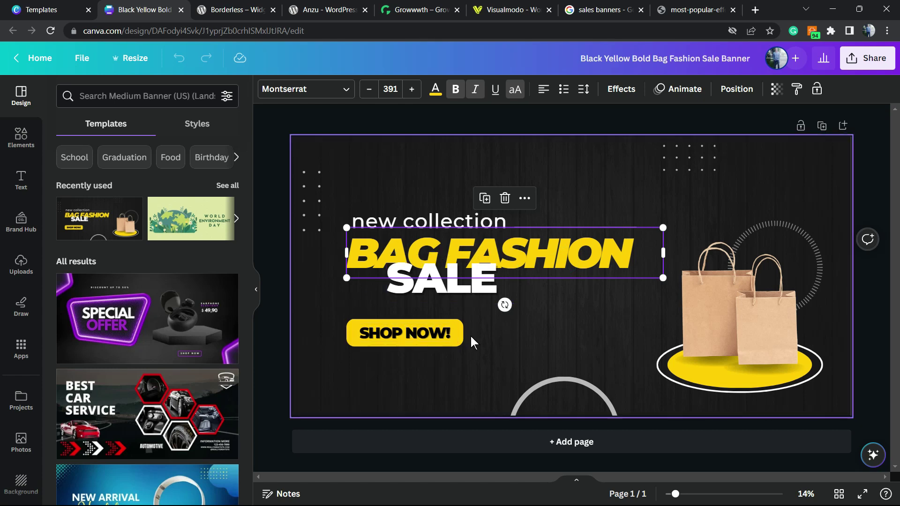
Select the SHOP NOW! button text and start adding a link to it
click(422, 331)
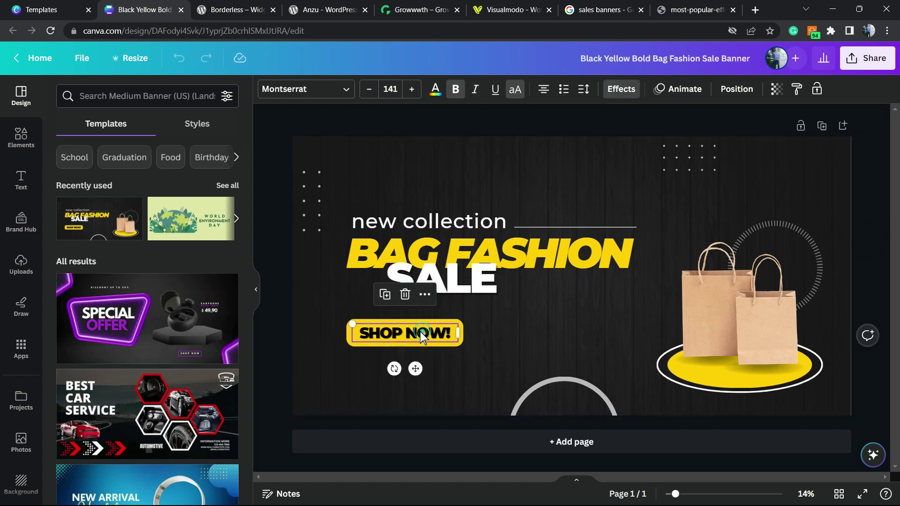
click(420, 331)
click(485, 340)
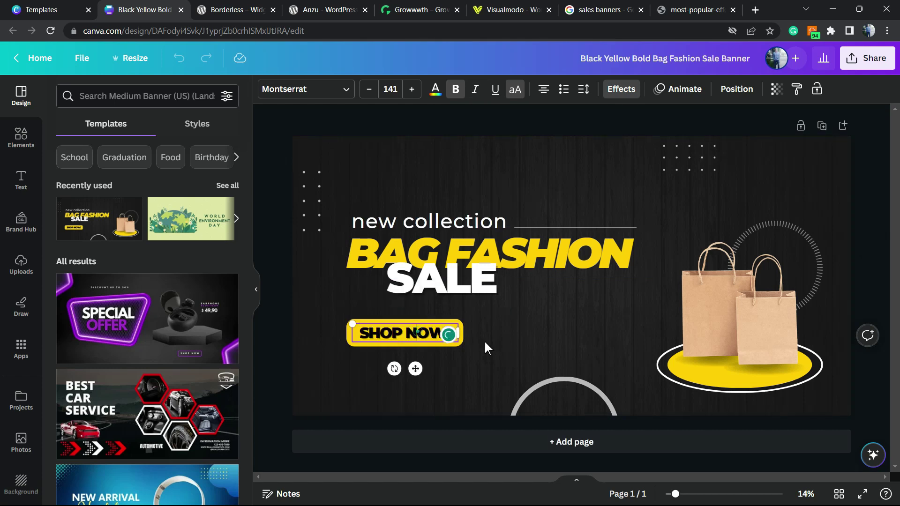
click(387, 330)
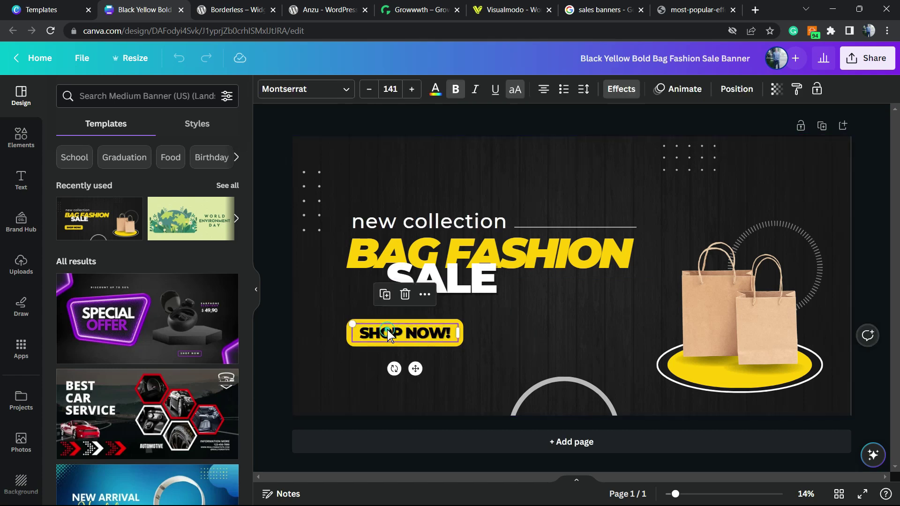
click(425, 296)
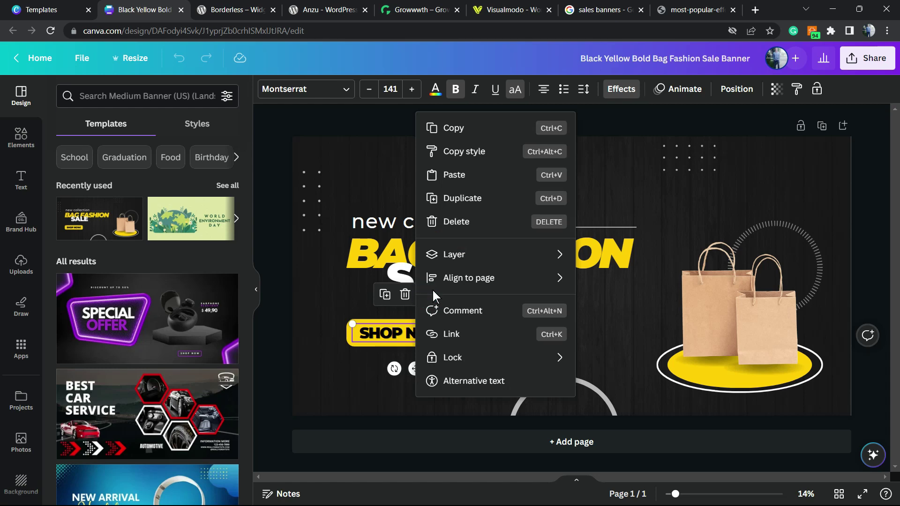
click(479, 342)
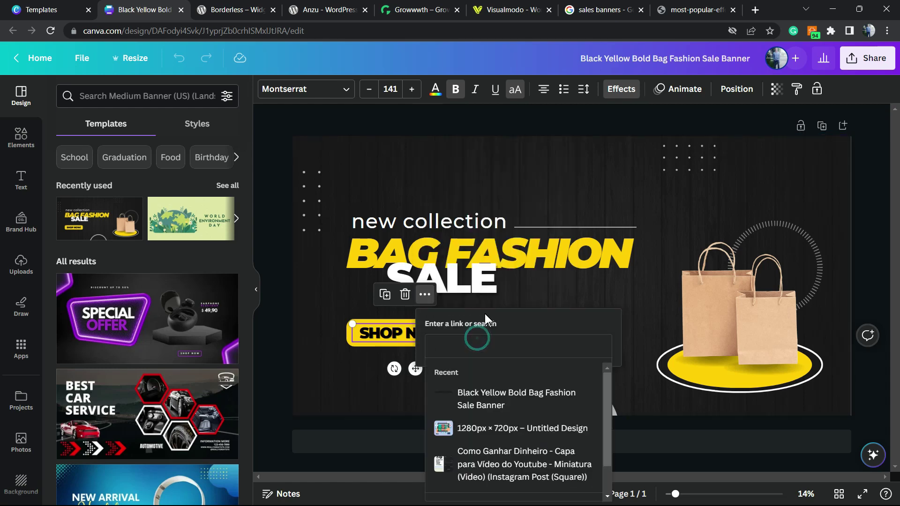
click(511, 10)
click(401, 31)
key(ctrl+c)
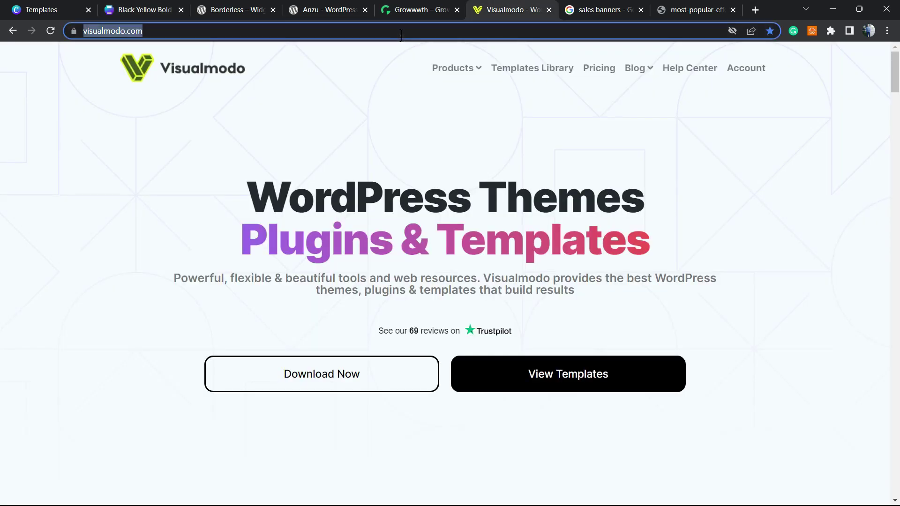
click(141, 10)
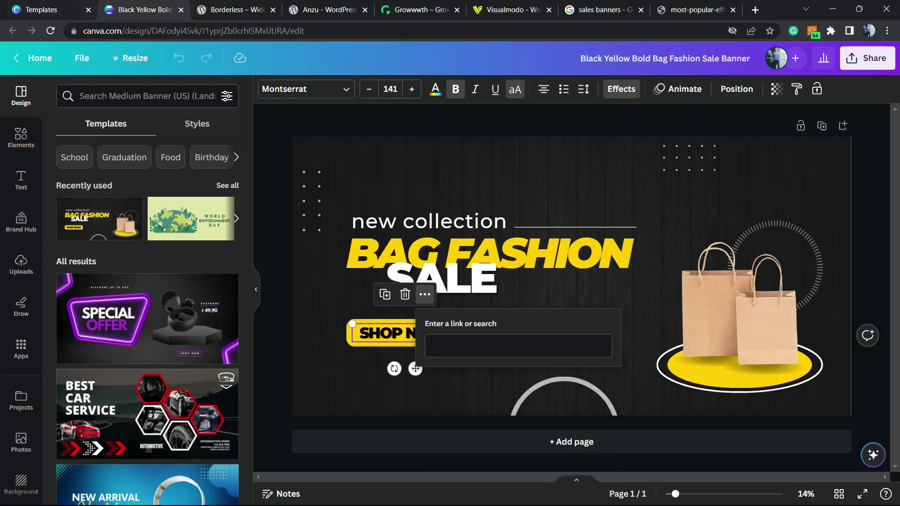
click(515, 338)
key(ctrl+v)
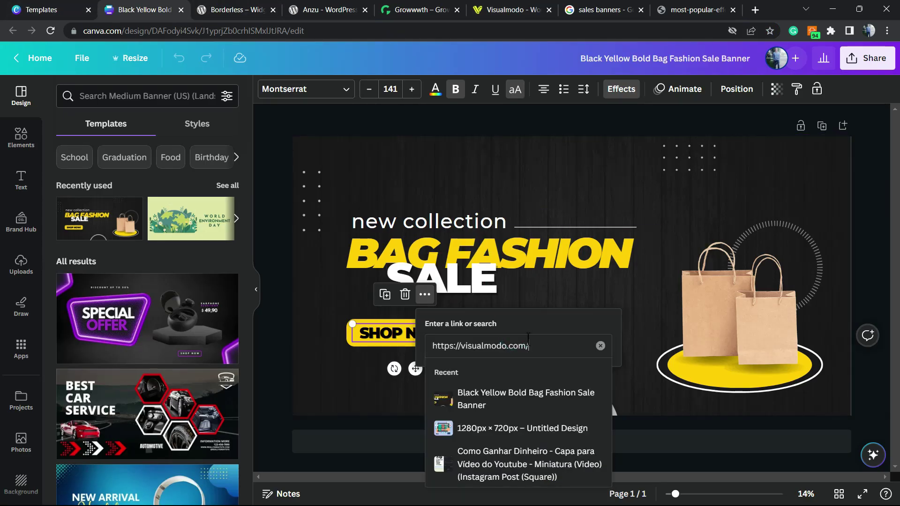
key(Return)
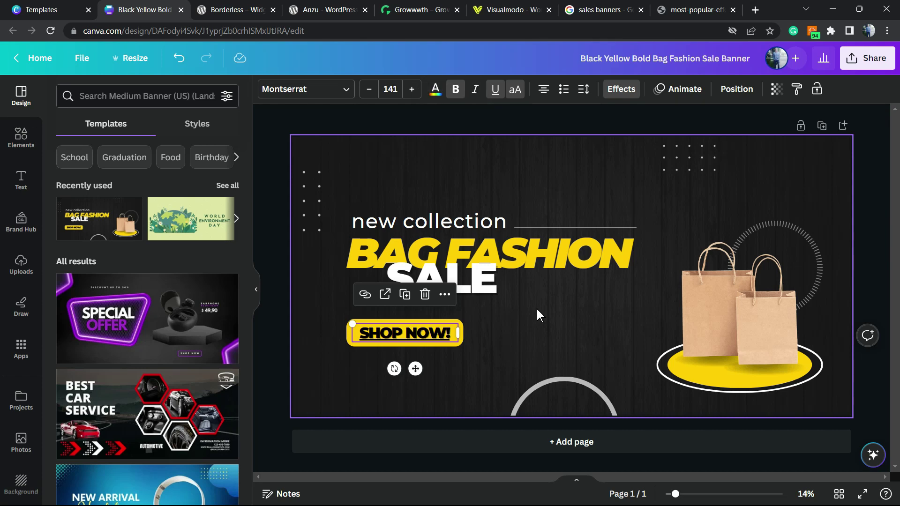
click(538, 308)
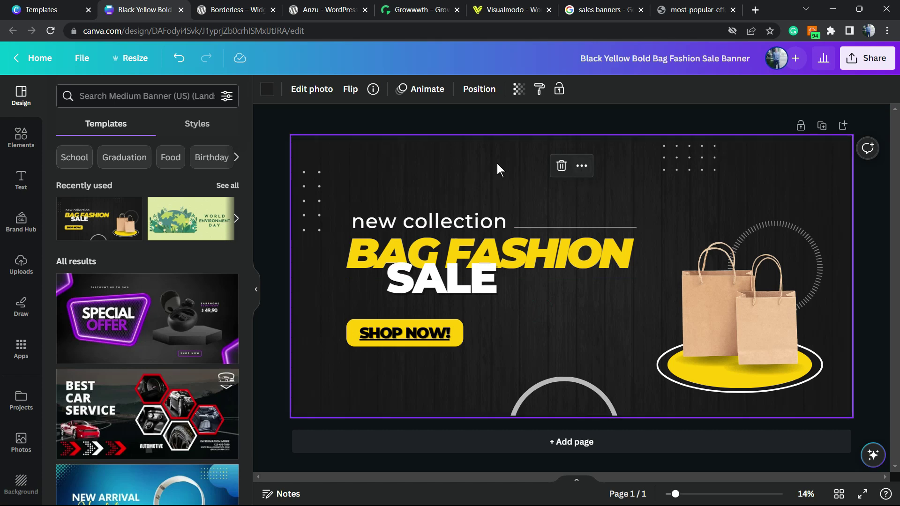
Glance at the background photo's options and the banner size reference image
click(582, 165)
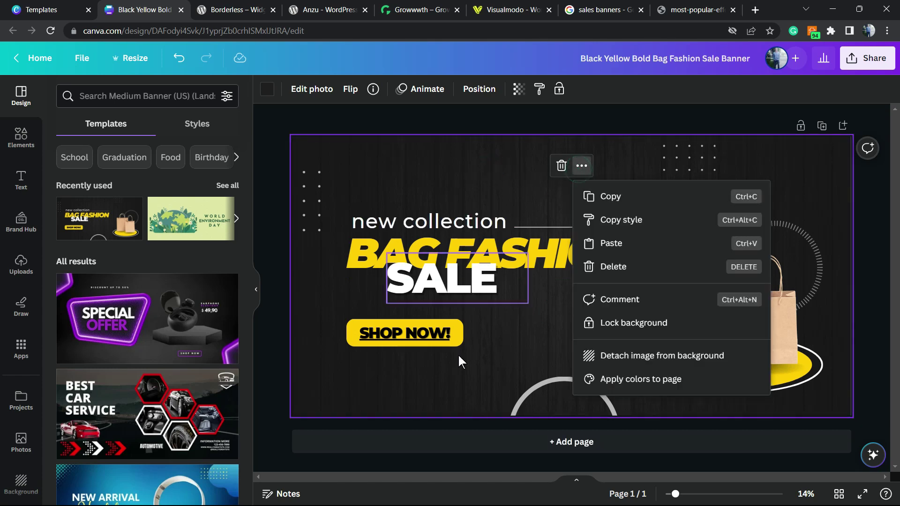
click(418, 156)
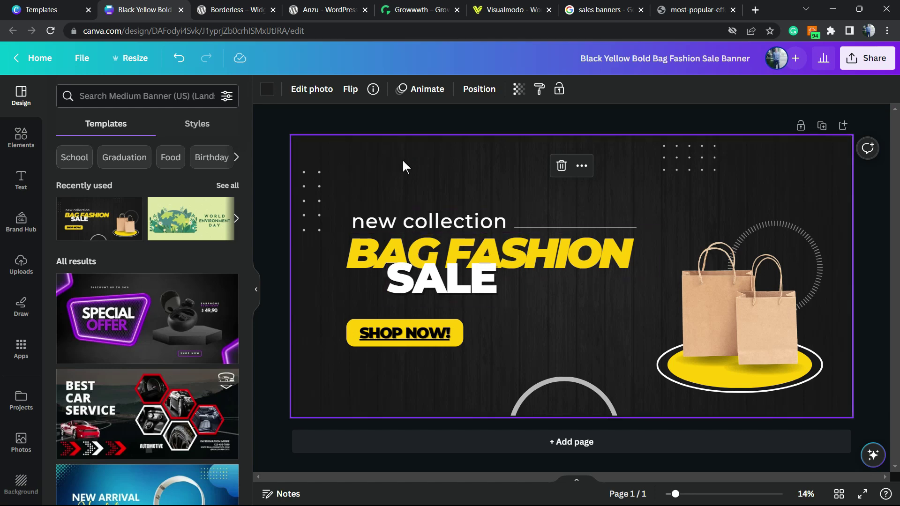
click(666, 9)
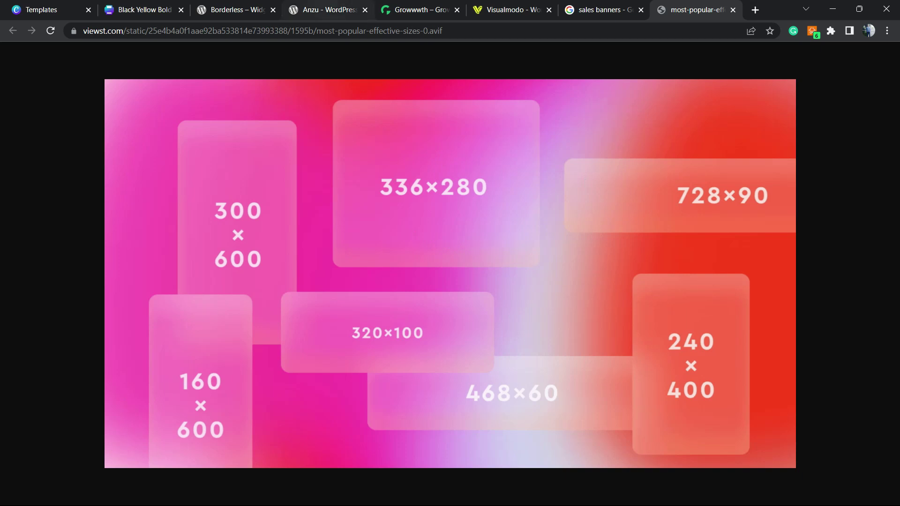
click(141, 10)
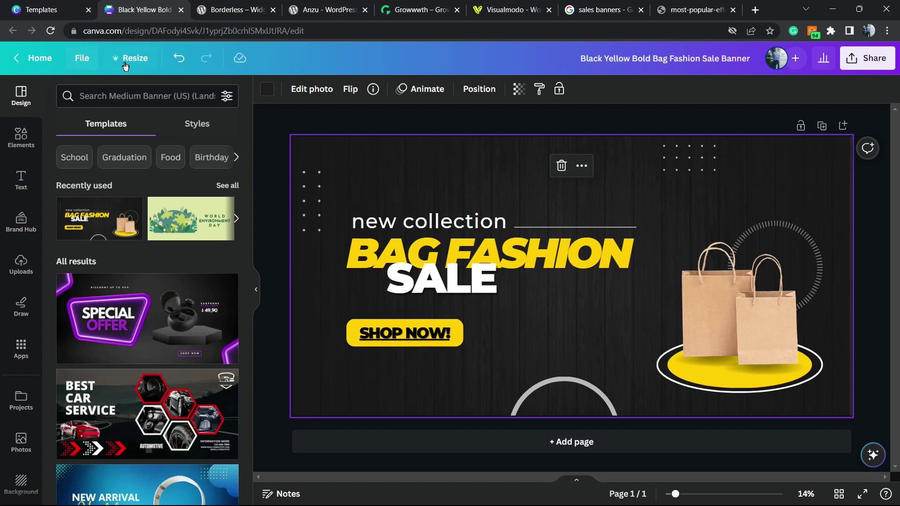
Browse the Resize sizes such as 1600 × 1200 px, then close without resizing
click(140, 68)
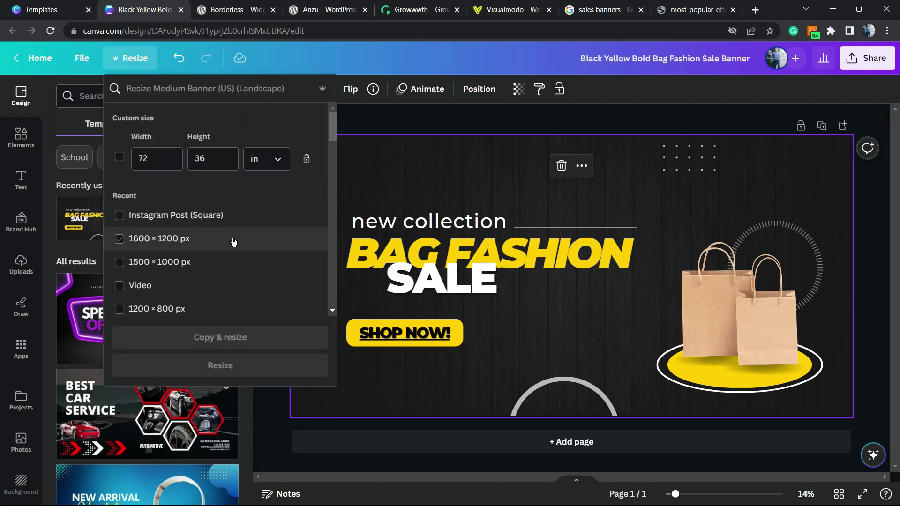
click(226, 233)
scroll(226, 234, down, 10)
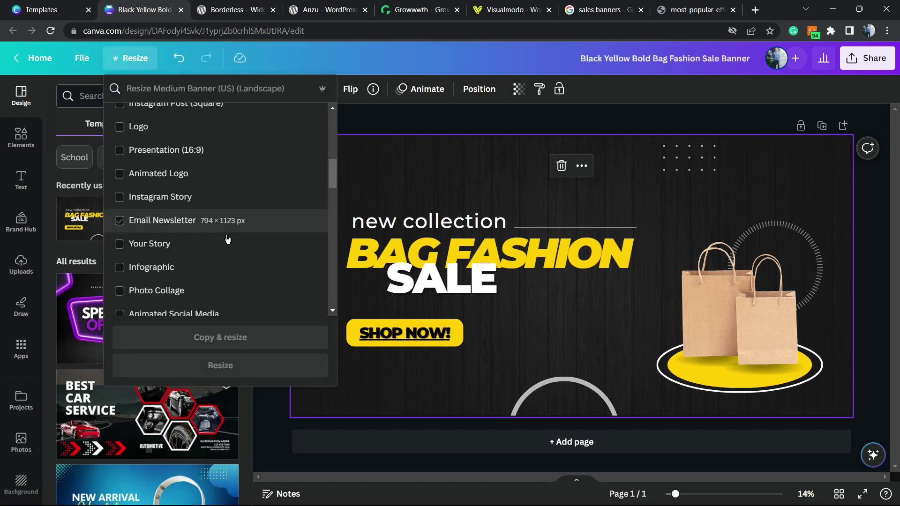
scroll(228, 239, up, 10)
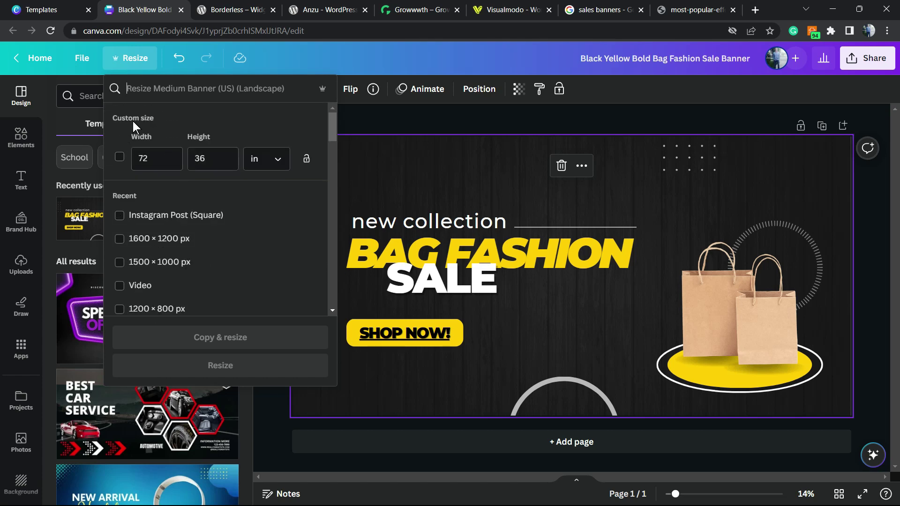
click(694, 9)
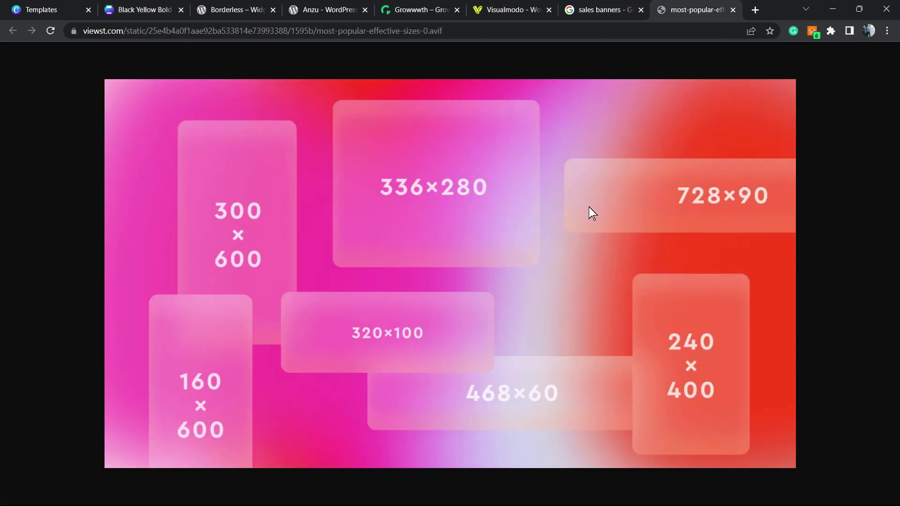
click(225, 9)
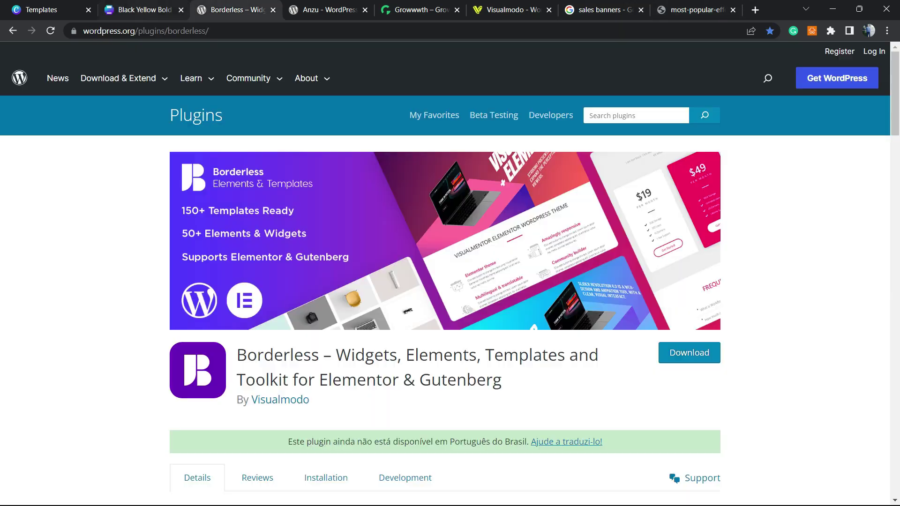
click(141, 9)
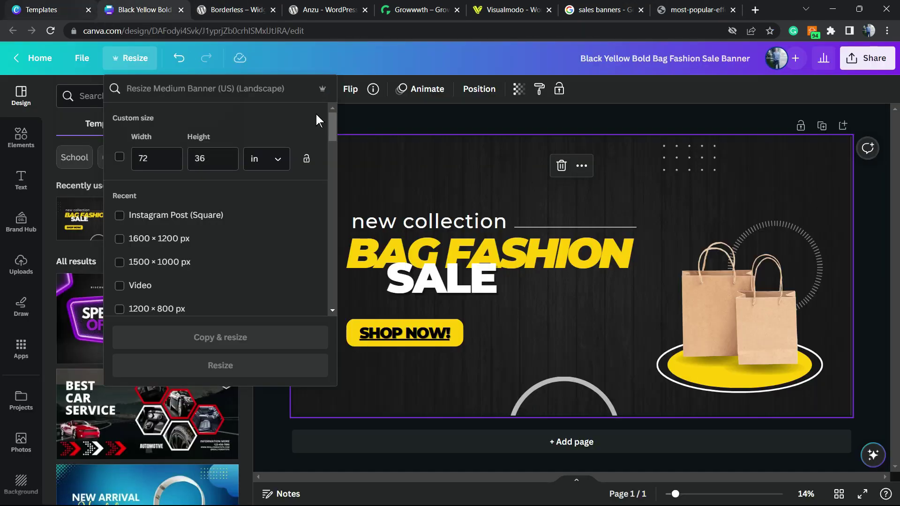
click(452, 155)
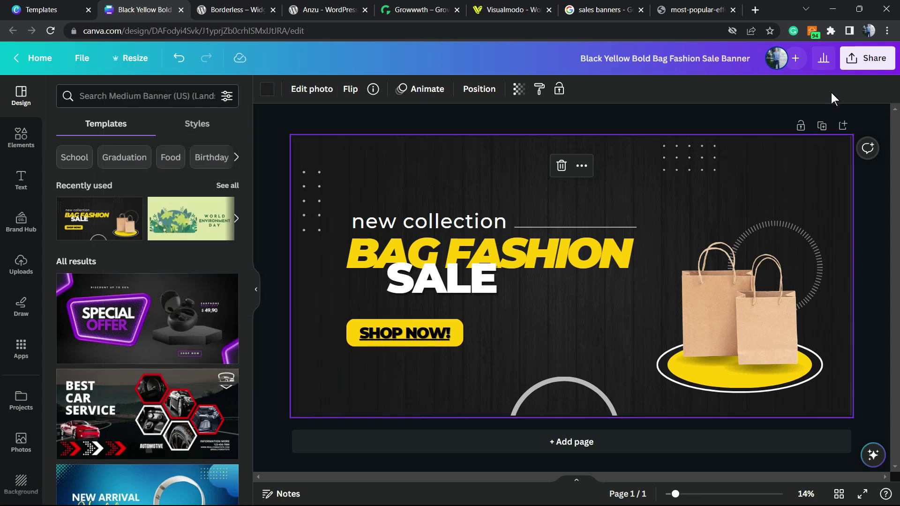
Publish the banner as an embed through Share > More and copy its HTML code
click(875, 68)
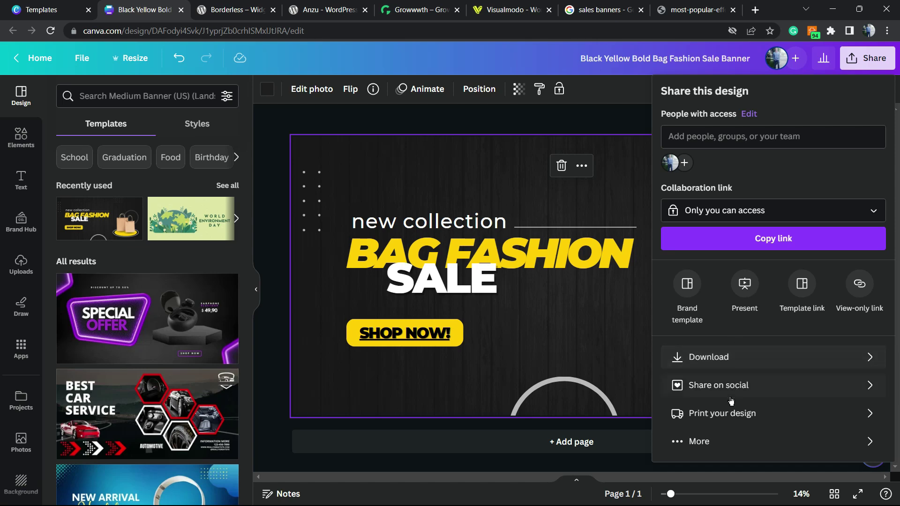
click(700, 444)
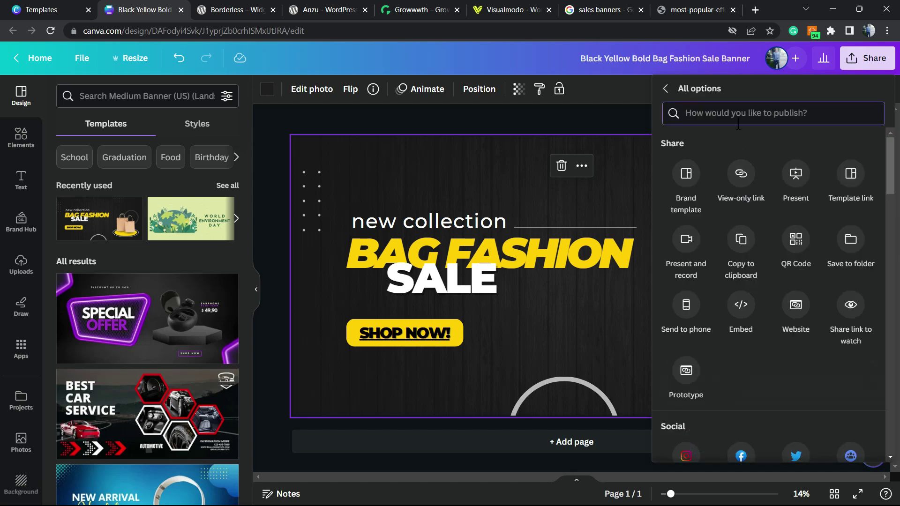
text(em)
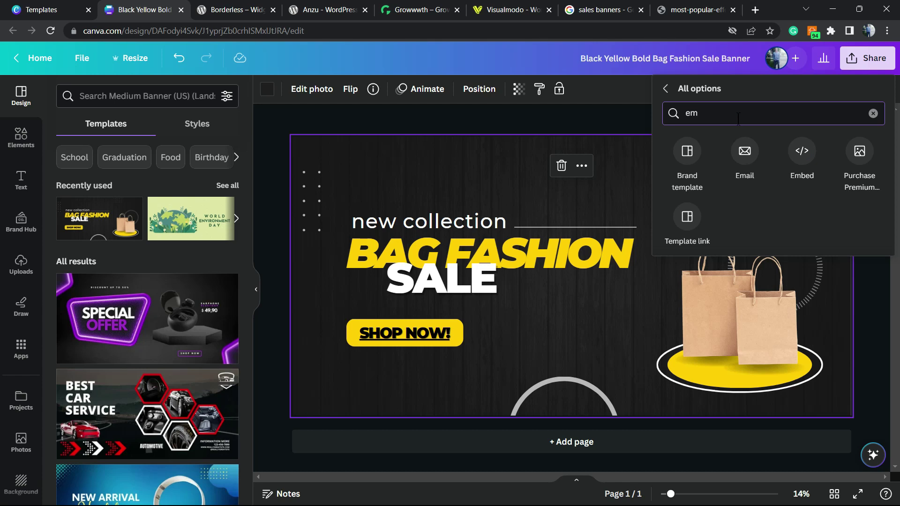
click(808, 155)
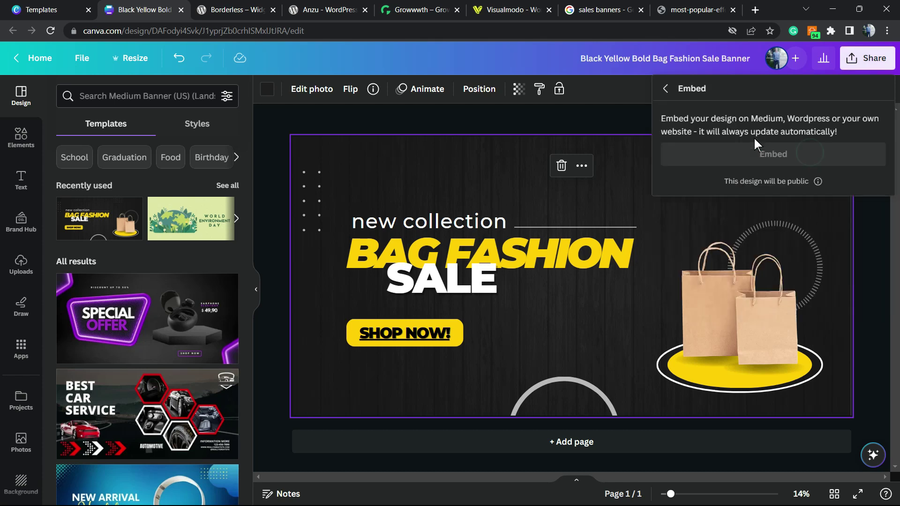
click(738, 155)
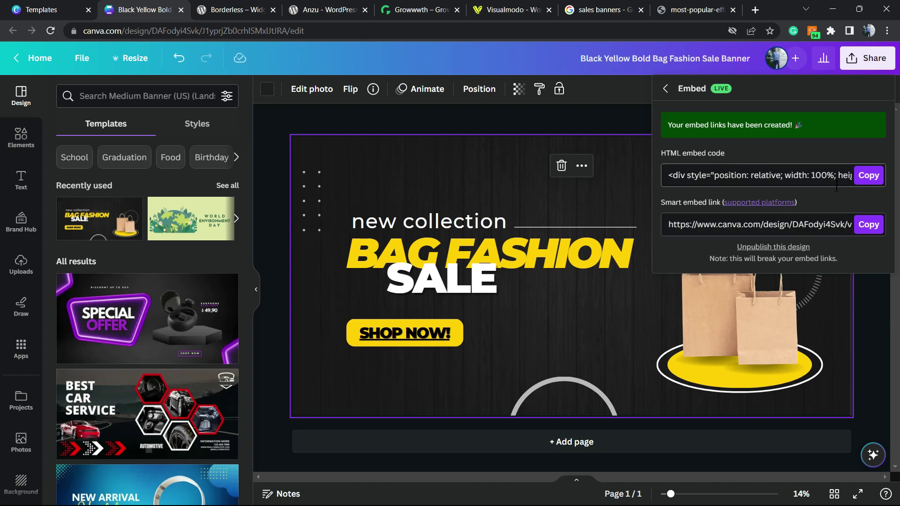
click(868, 178)
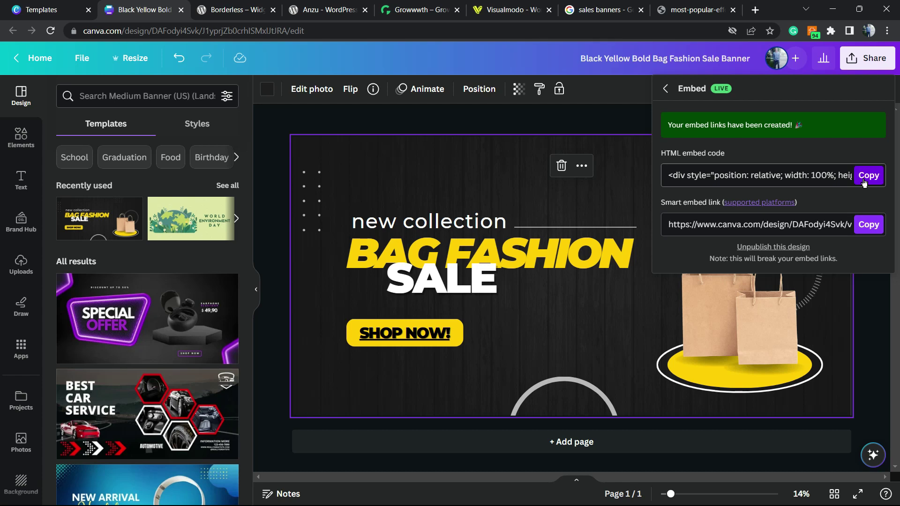
Reselect the full HTML embed code and copy it again
click(709, 175)
click(673, 183)
triple_click(699, 173)
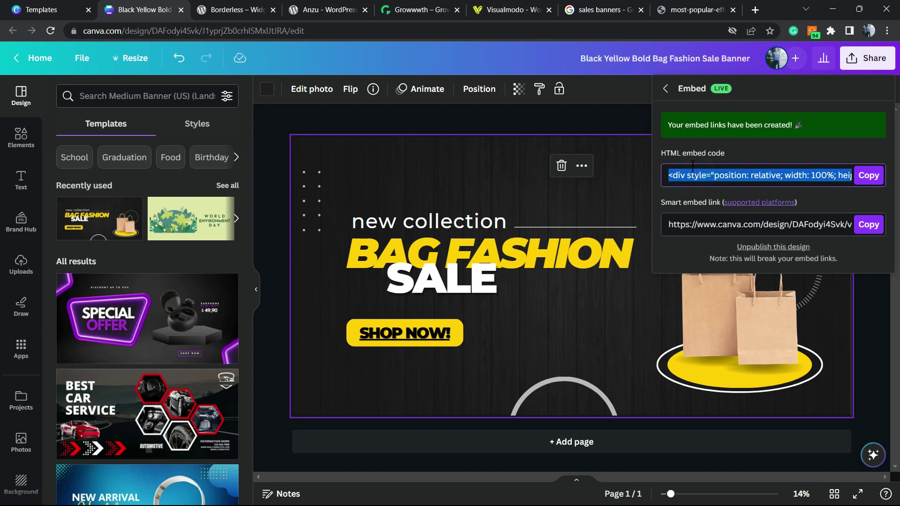
click(728, 175)
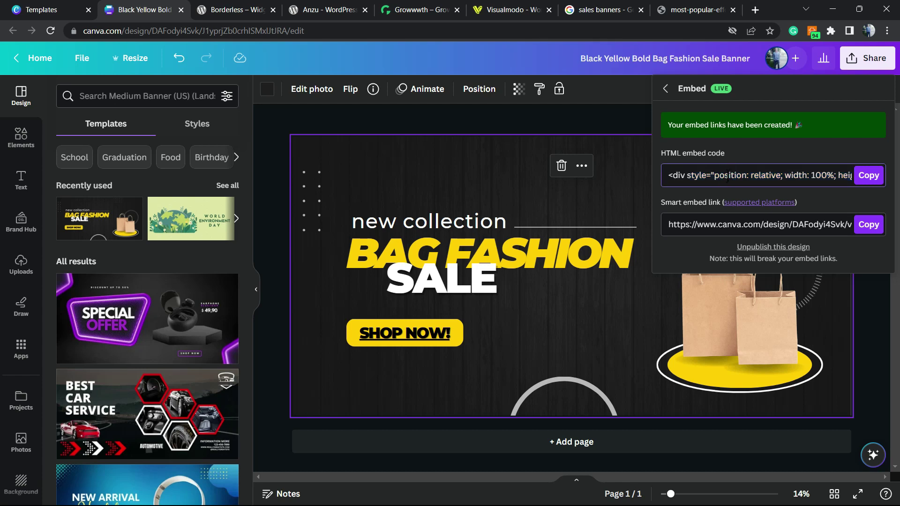
drag(702, 175, 864, 175)
click(864, 175)
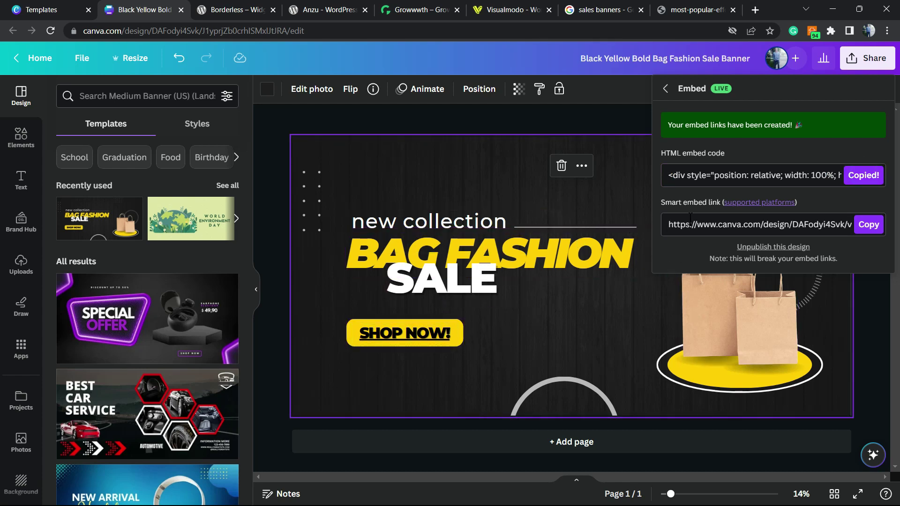
Delete the shopping-bag photo from the banner
click(617, 284)
click(728, 288)
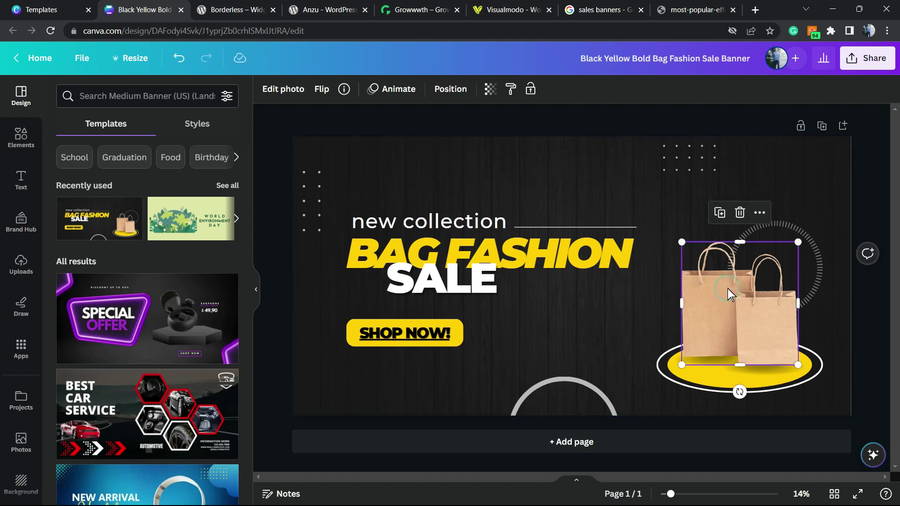
key(Delete)
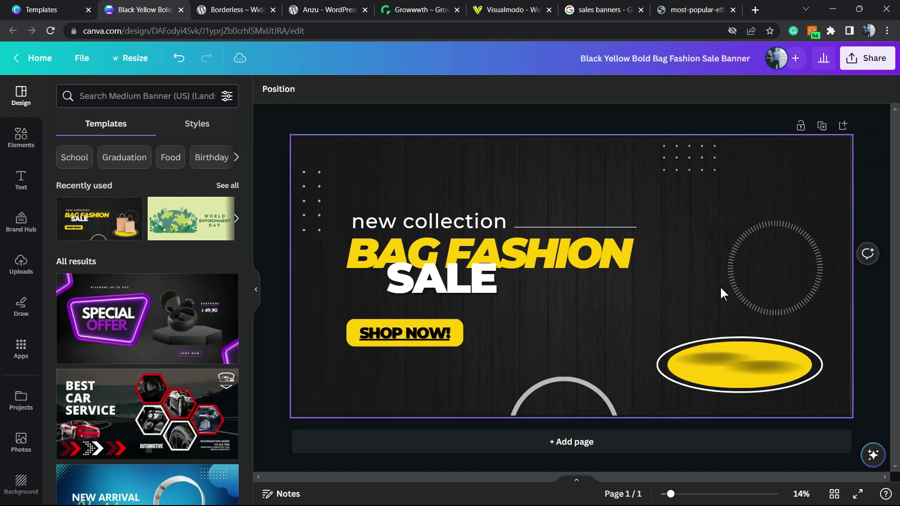
Search Elements for 'cart' and show all cart graphics
click(20, 135)
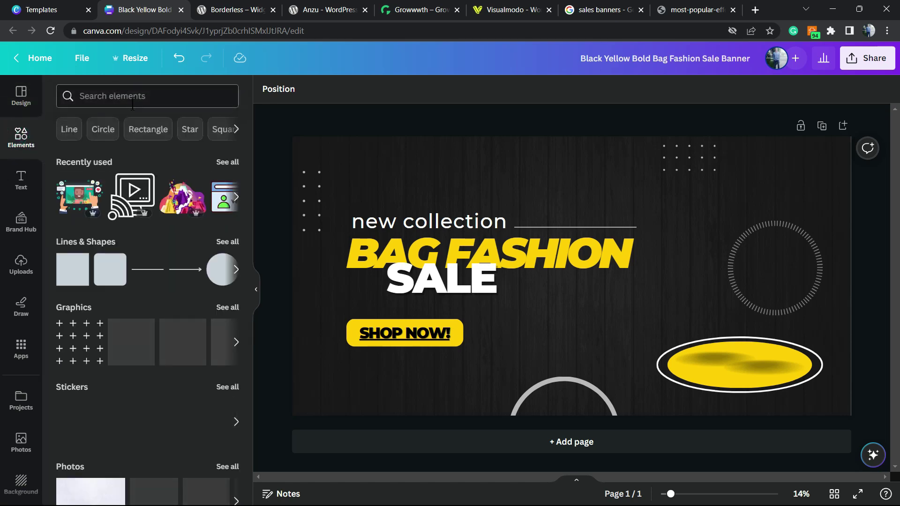
click(132, 99)
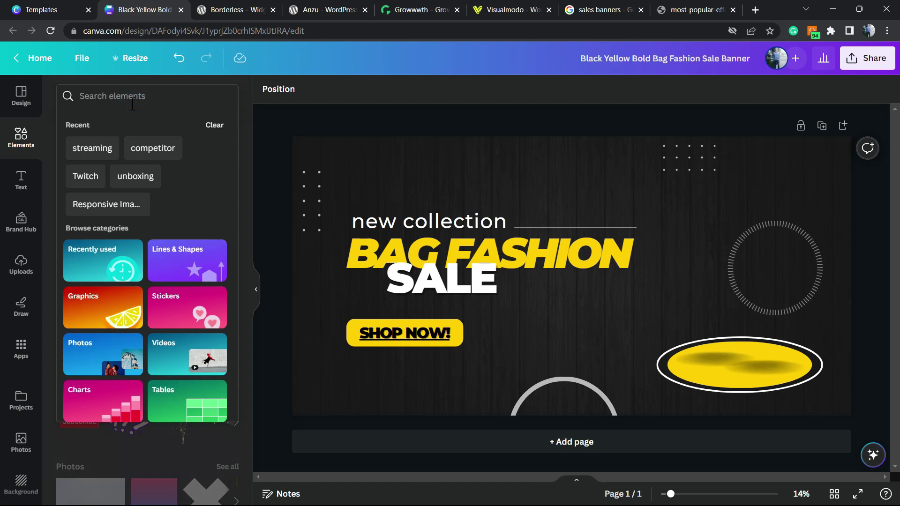
text(cart)
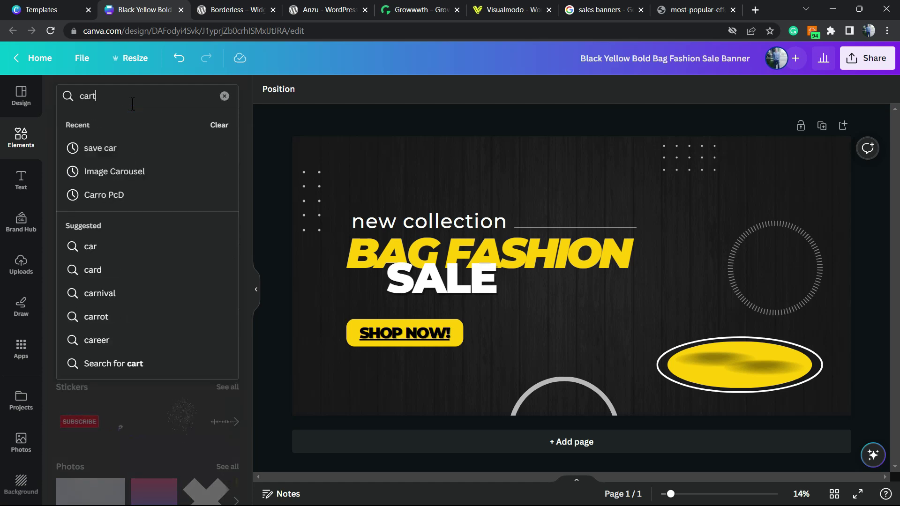
key(Return)
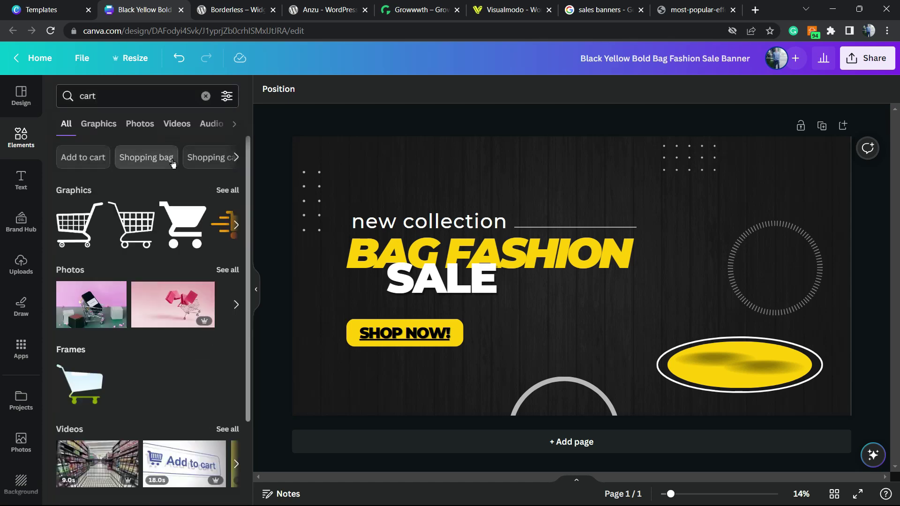
click(226, 190)
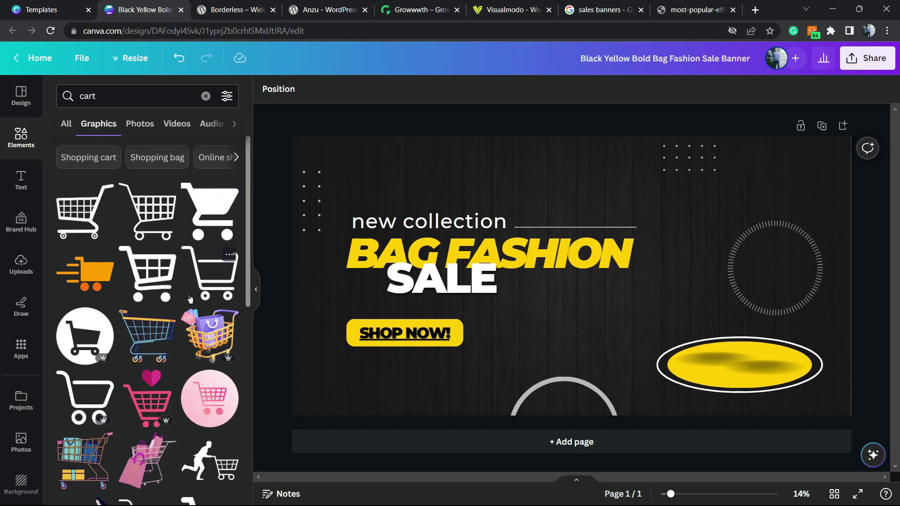
Place the 3D cart-with-bags graphic over the yellow podium, replacing a trial blue cart
drag(148, 335, 702, 286)
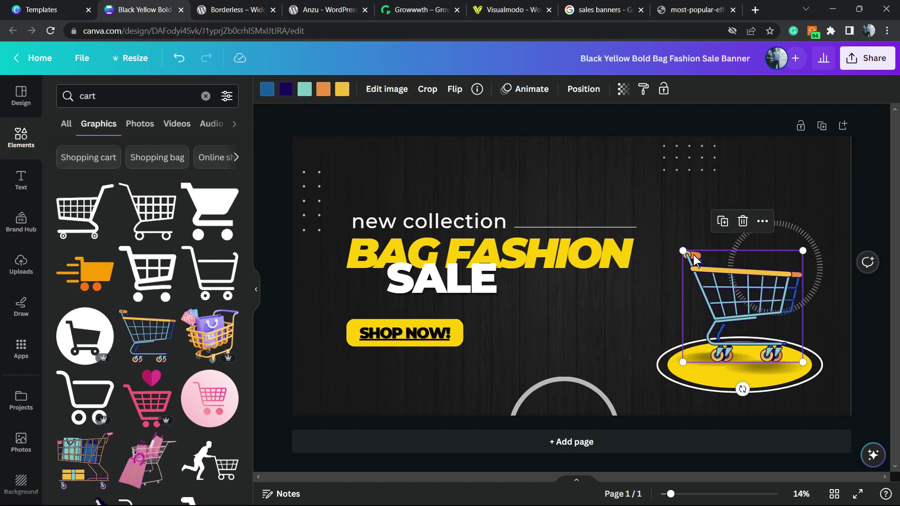
drag(683, 252, 710, 240)
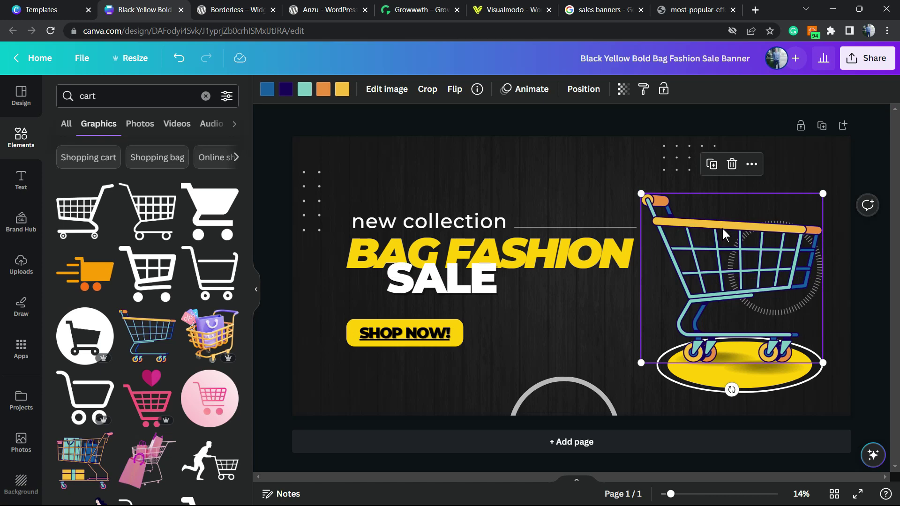
key(Delete)
drag(210, 335, 683, 206)
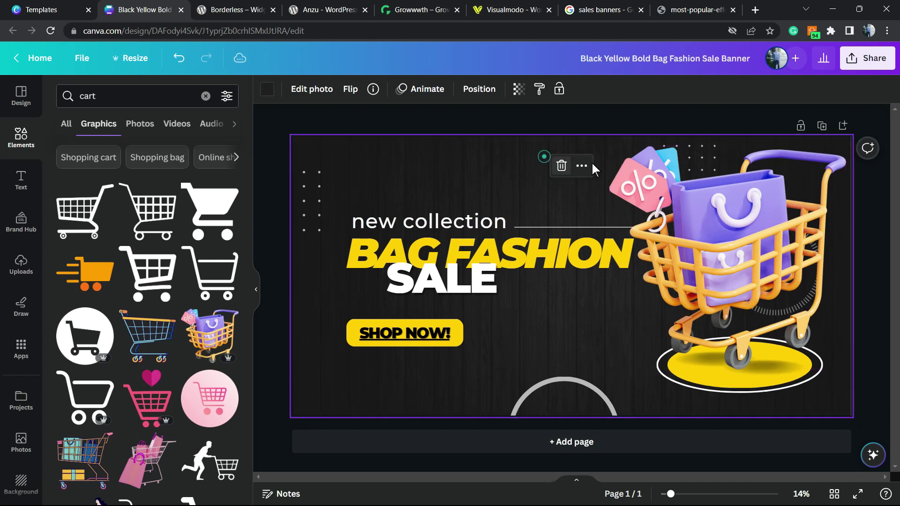
drag(610, 147, 623, 183)
Turn the BAG FASHION headline text green
click(542, 259)
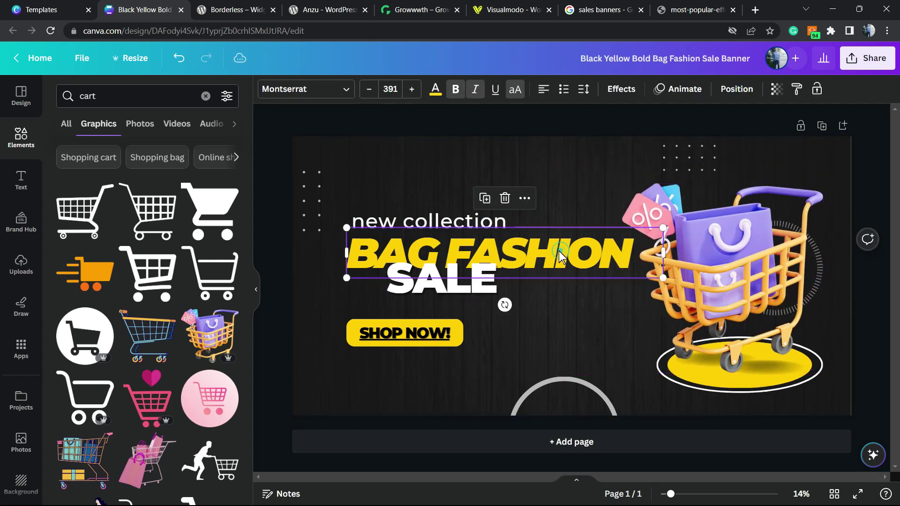
click(435, 89)
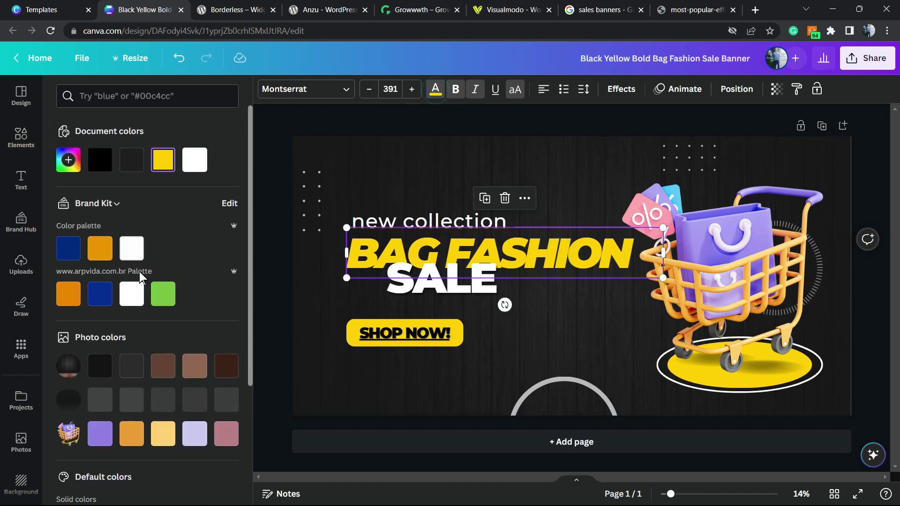
click(163, 294)
Fill the SHOP NOW! button with green and view the finished banner
click(459, 334)
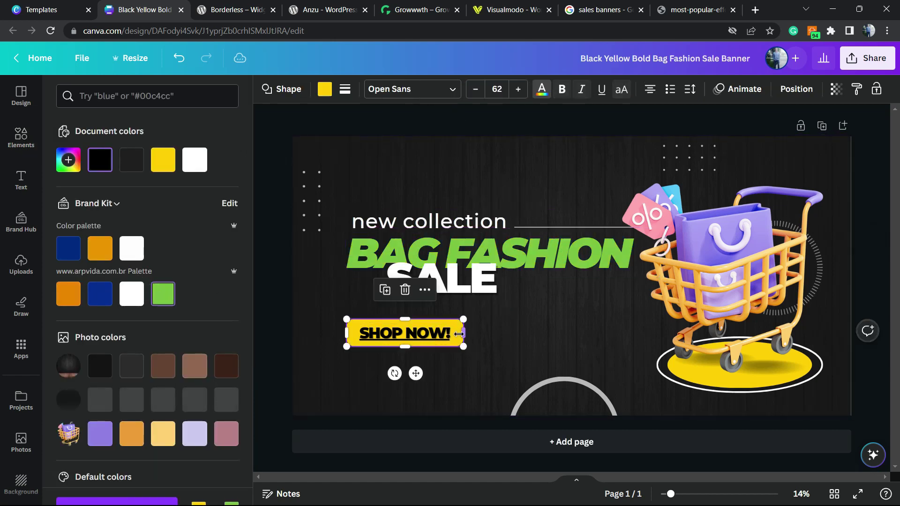
click(324, 89)
click(194, 159)
click(561, 322)
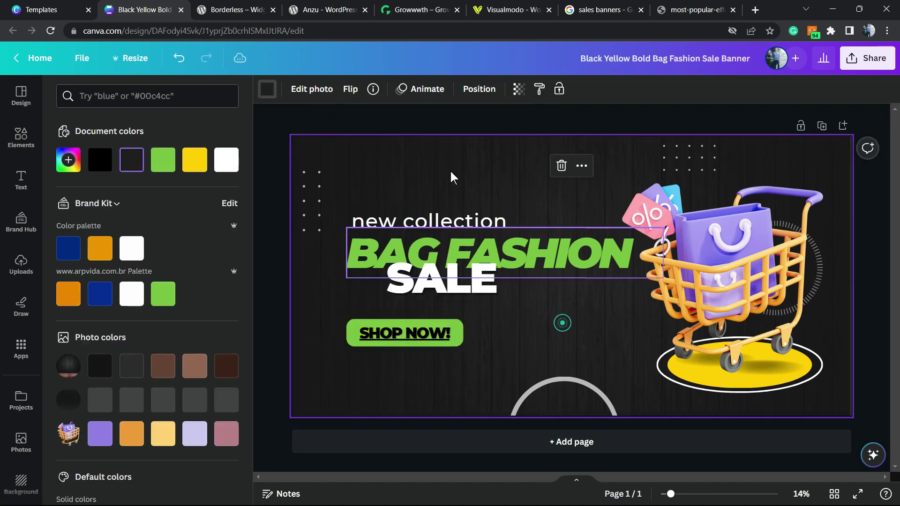
click(756, 278)
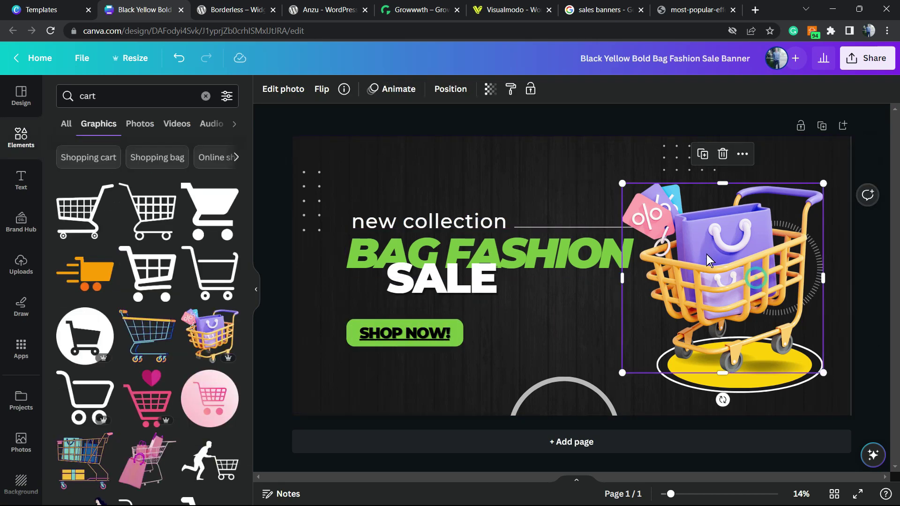
click(557, 158)
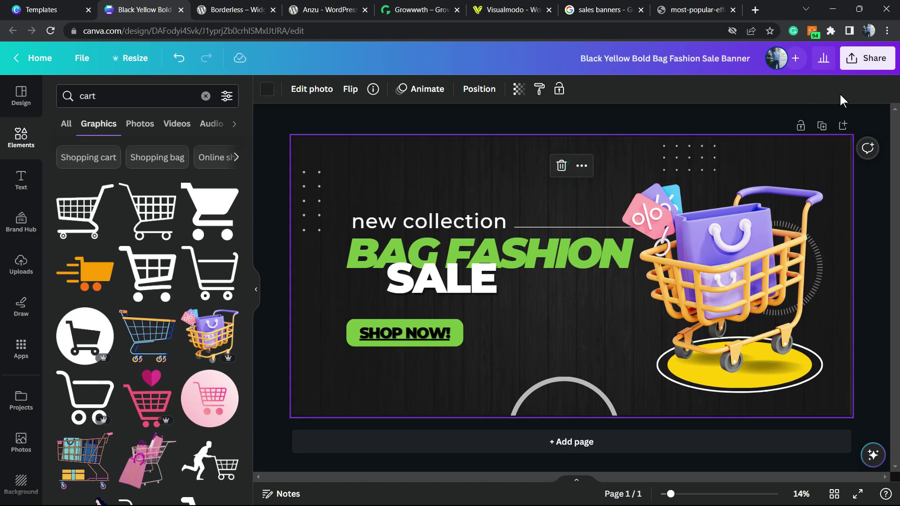
Reopen Share > Embed to show the banner's HTML embed code and smart link
click(867, 58)
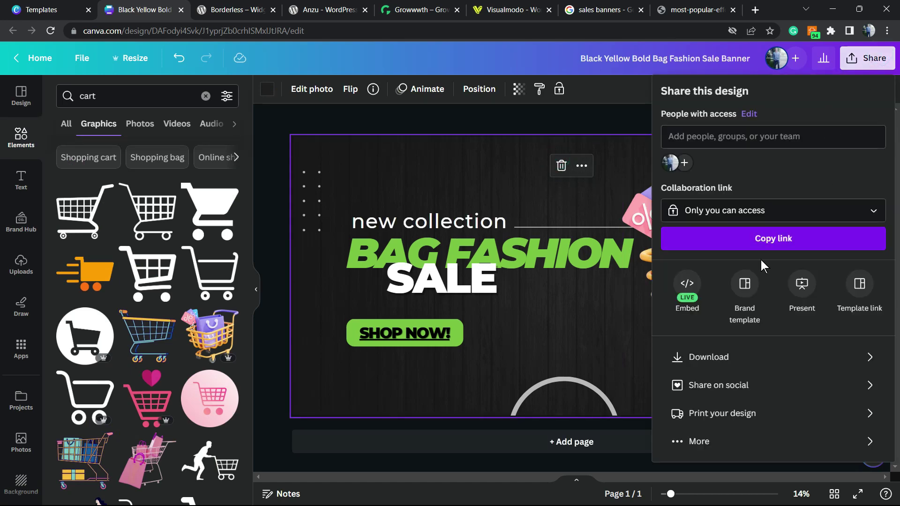
click(686, 281)
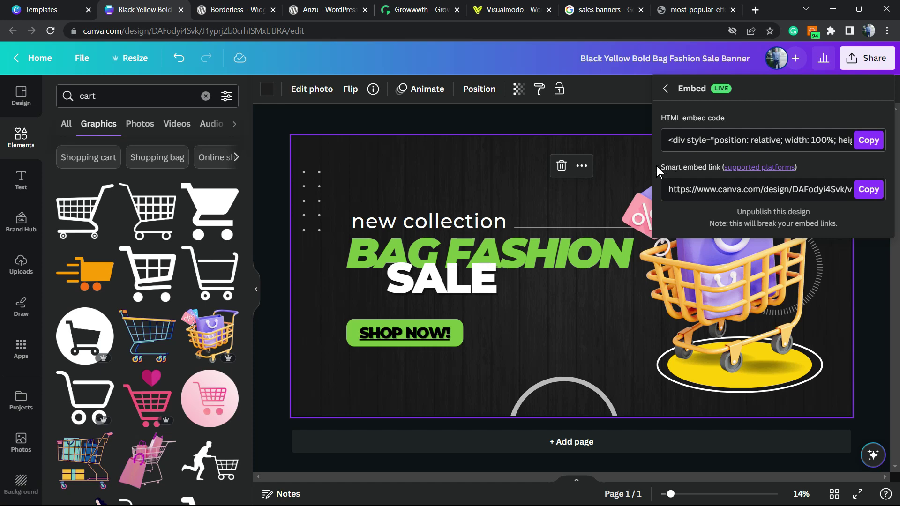
On the Borderless plugin page, highlight the title words Borderless, Widgets, Elements, then the whole title
click(234, 9)
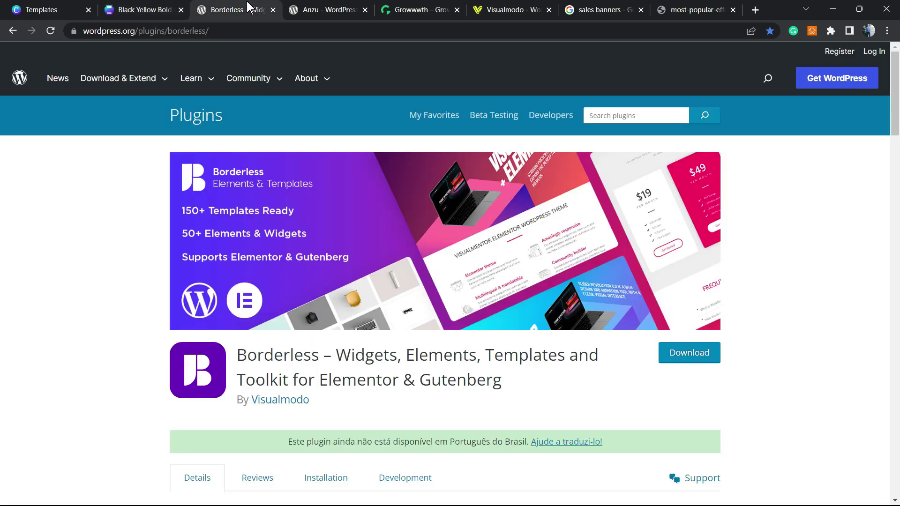
double_click(316, 347)
click(385, 354)
double_click(384, 354)
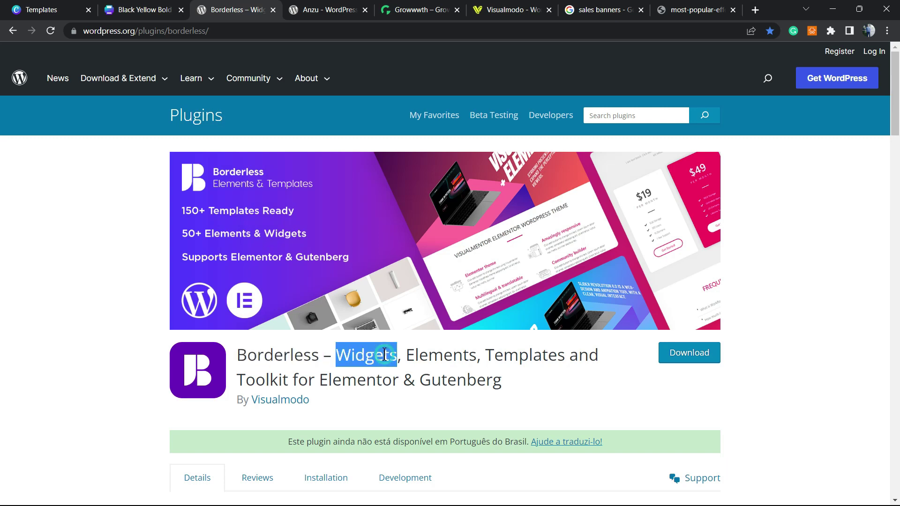
click(384, 354)
double_click(422, 354)
click(422, 354)
triple_click(422, 354)
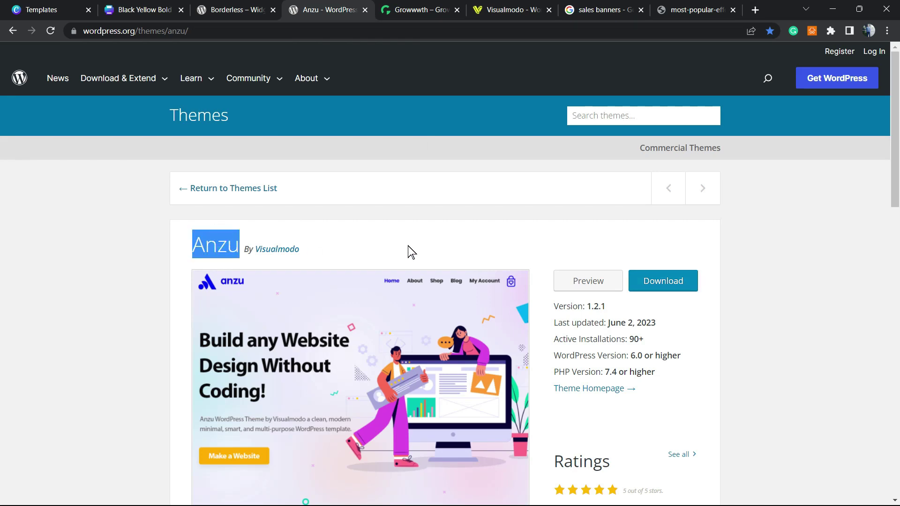
Review the growwwth.net guest posting landing page, then go to the Visualmodo website
click(419, 10)
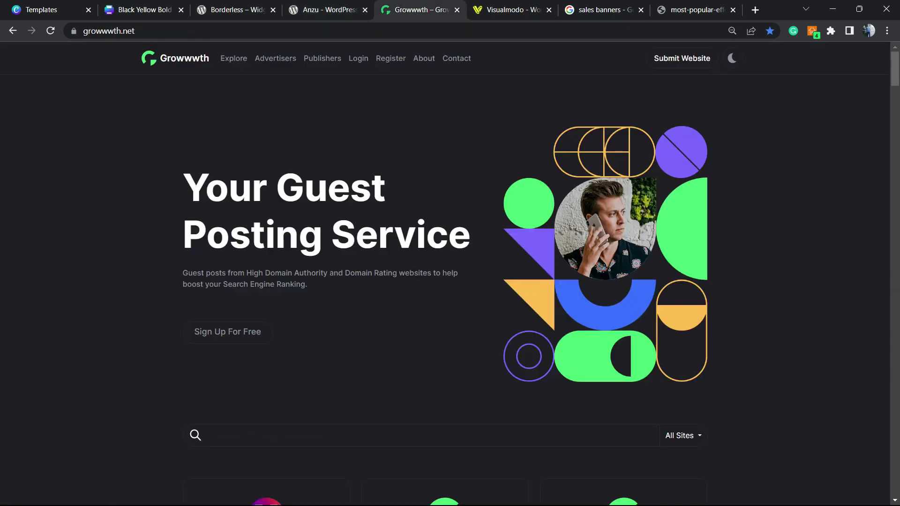
click(97, 31)
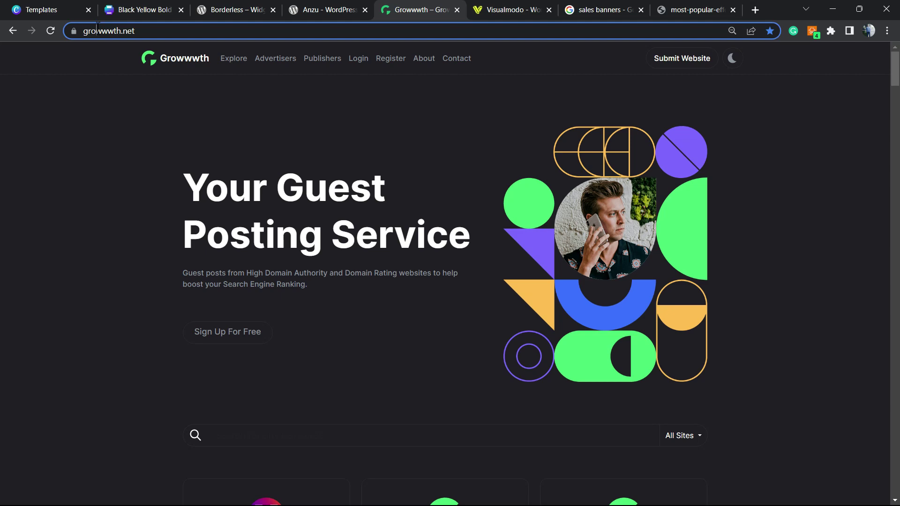
scroll(217, 206, down, 6)
scroll(156, 205, up, 6)
scroll(399, 263, down, 6)
scroll(352, 253, up, 6)
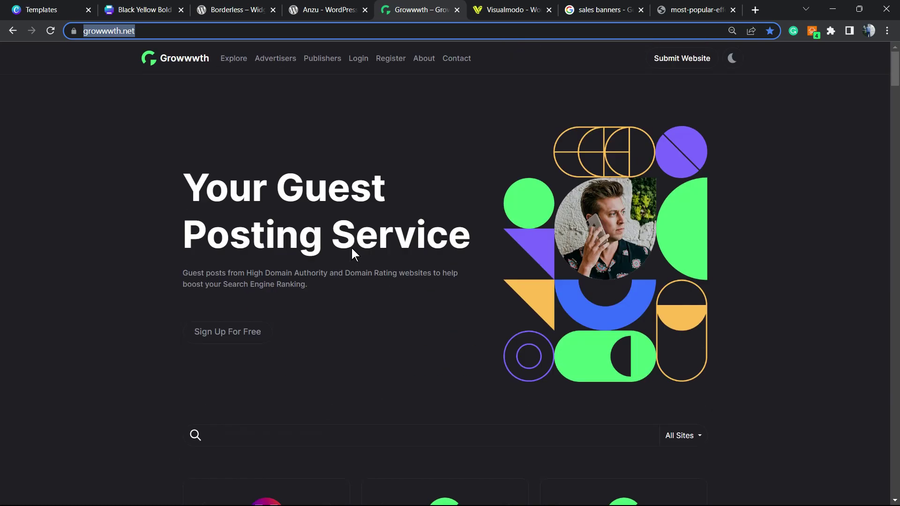
click(600, 10)
click(497, 10)
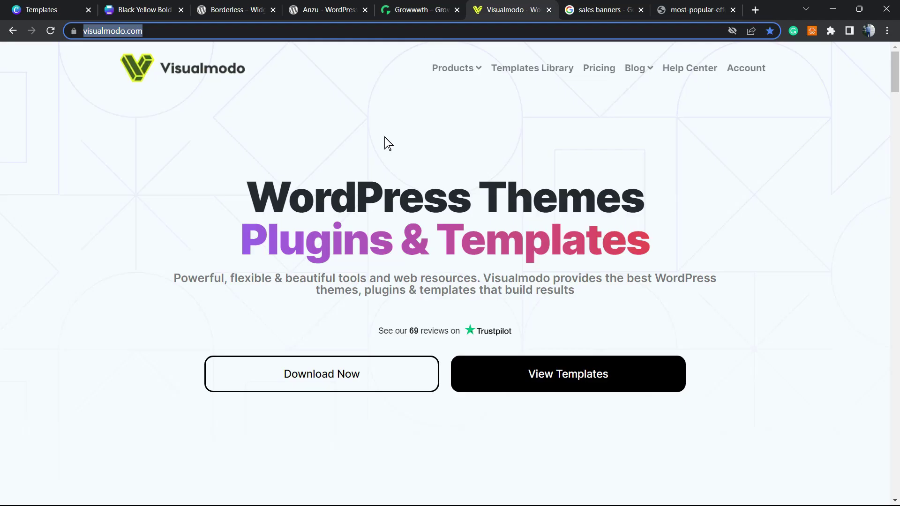
Open Visualmodo's Templates Library and browse templates like Construction 2, Freelancer, Health Coach, Spa and Japanese Food
click(496, 66)
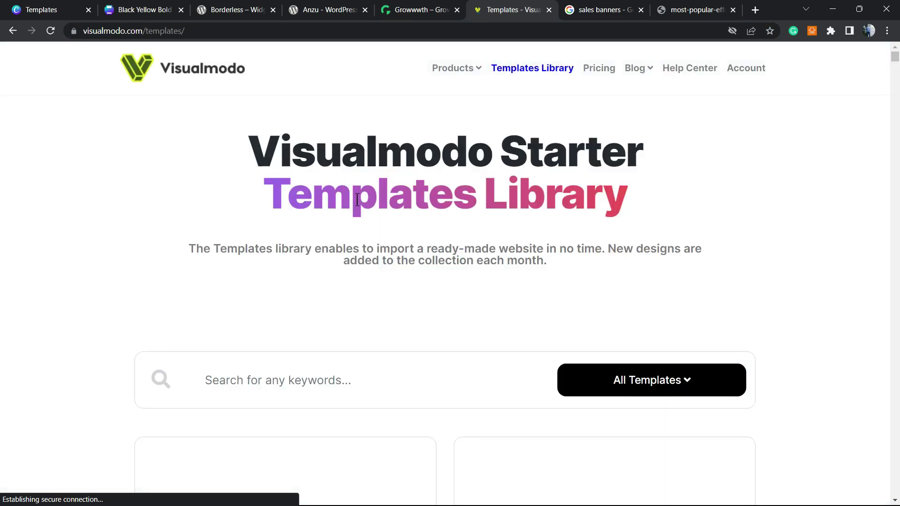
scroll(454, 234, down, 10)
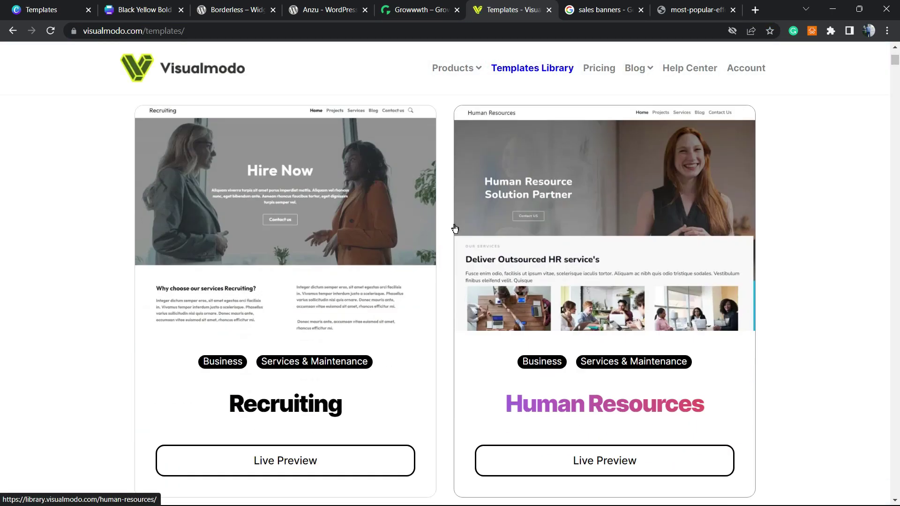
scroll(454, 224, down, 15)
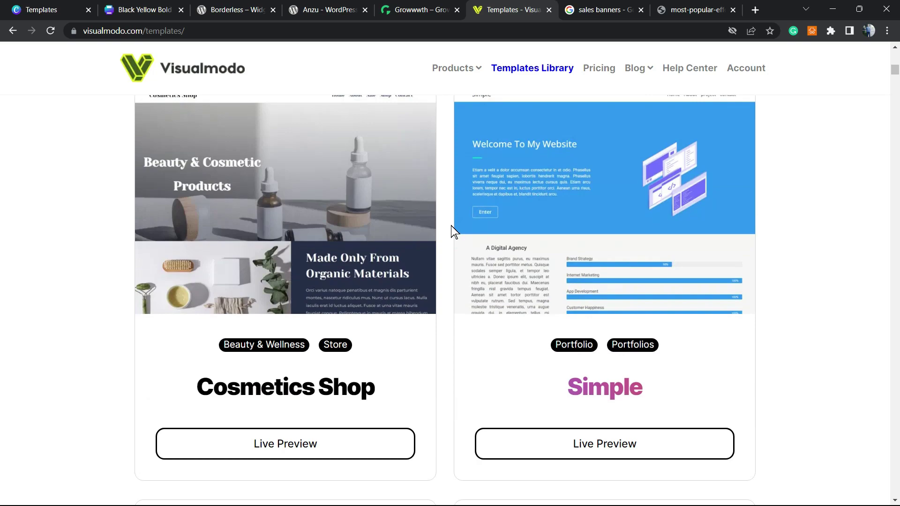
scroll(449, 231, down, 18)
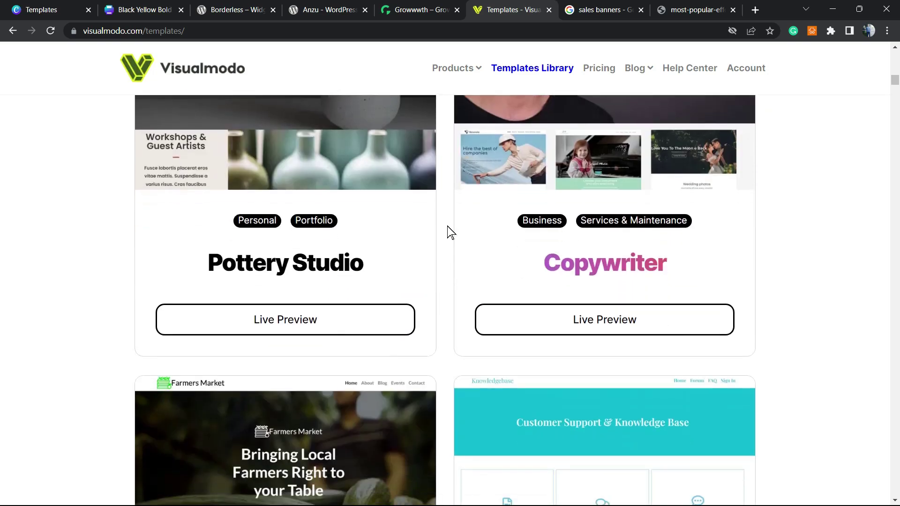
scroll(449, 232, down, 15)
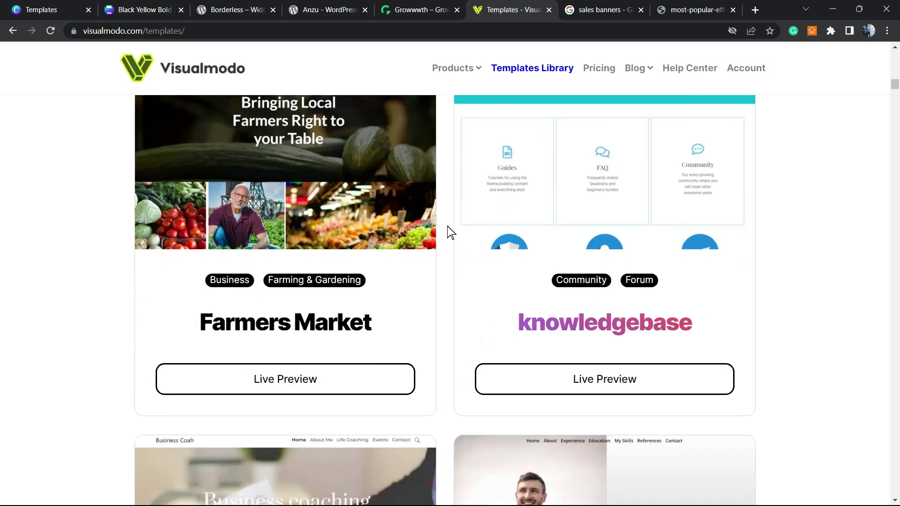
scroll(450, 232, down, 8)
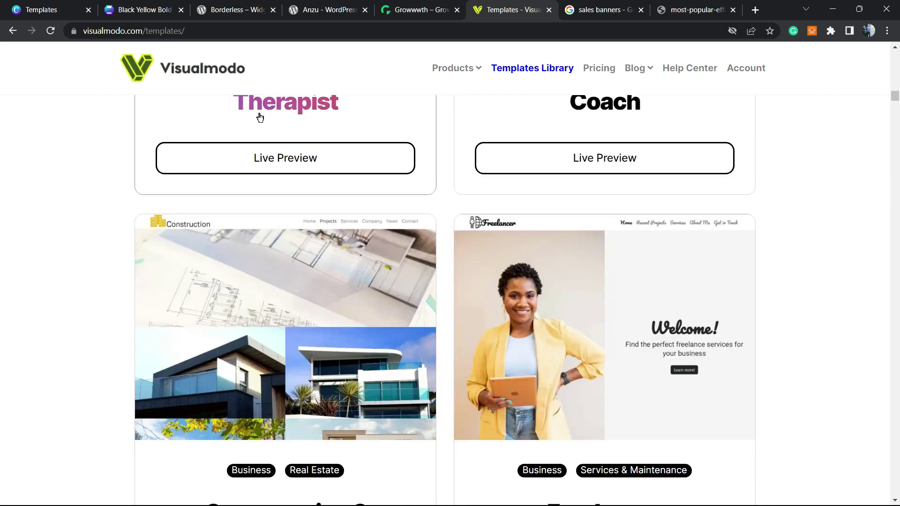
scroll(455, 253, down, 10)
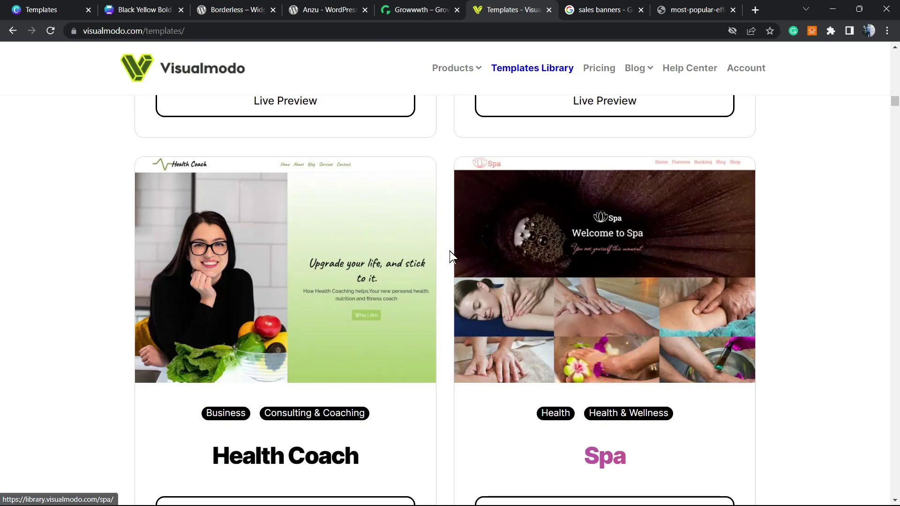
scroll(449, 254, down, 7)
scroll(446, 259, down, 15)
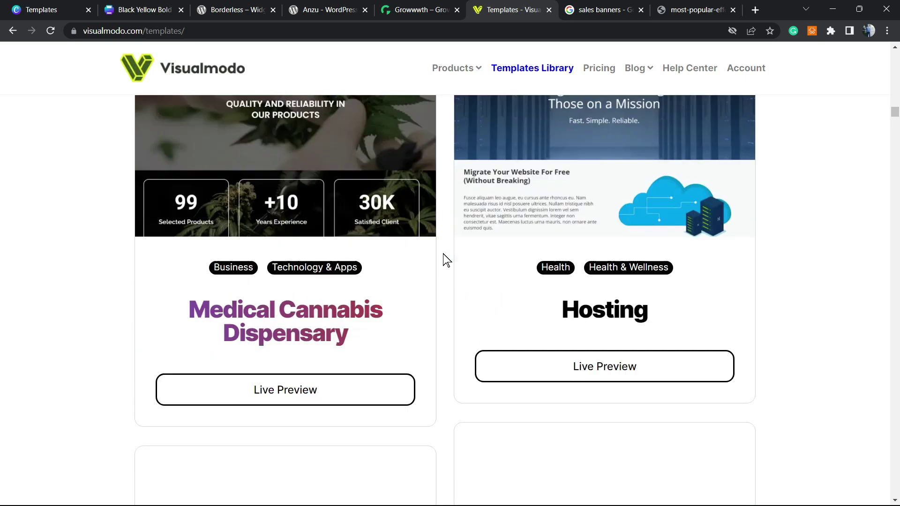
scroll(446, 260, down, 15)
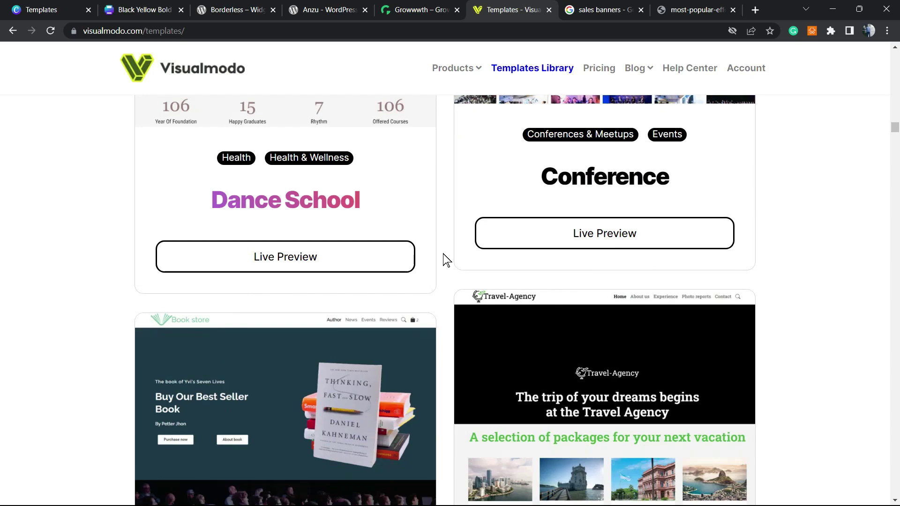
scroll(446, 261, down, 15)
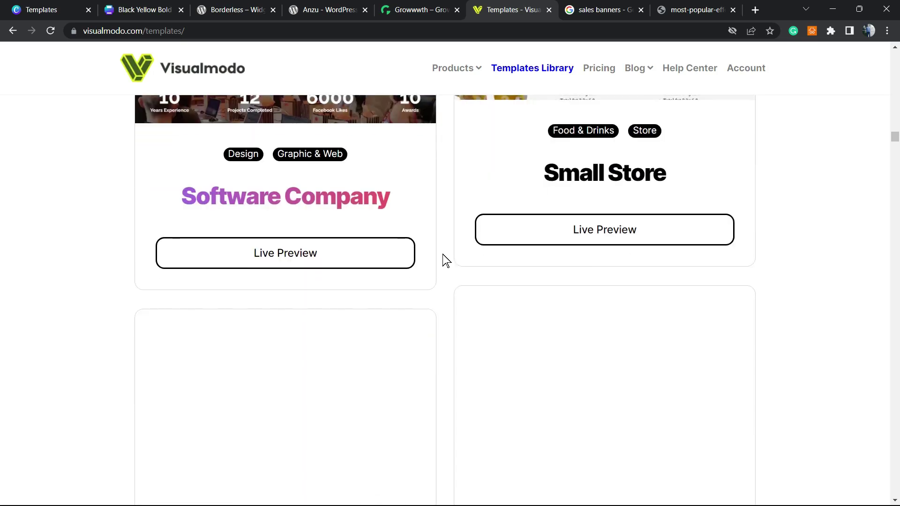
scroll(446, 260, down, 15)
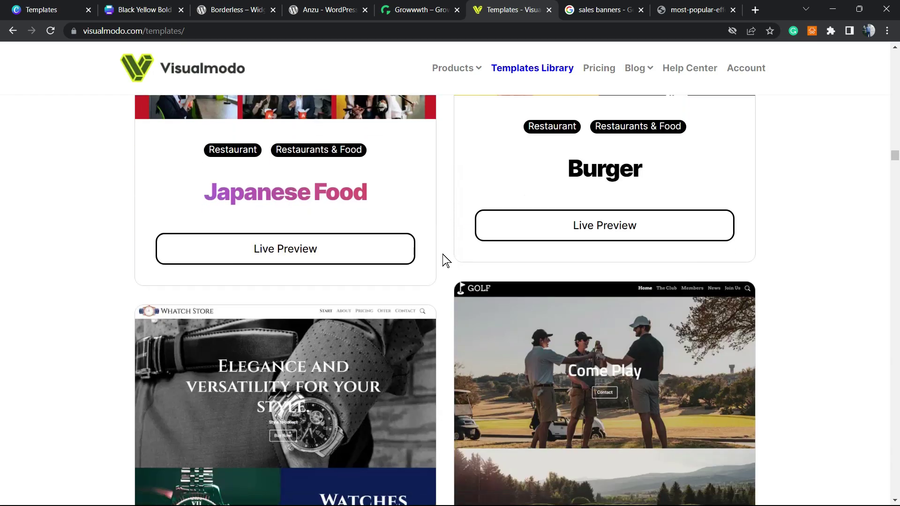